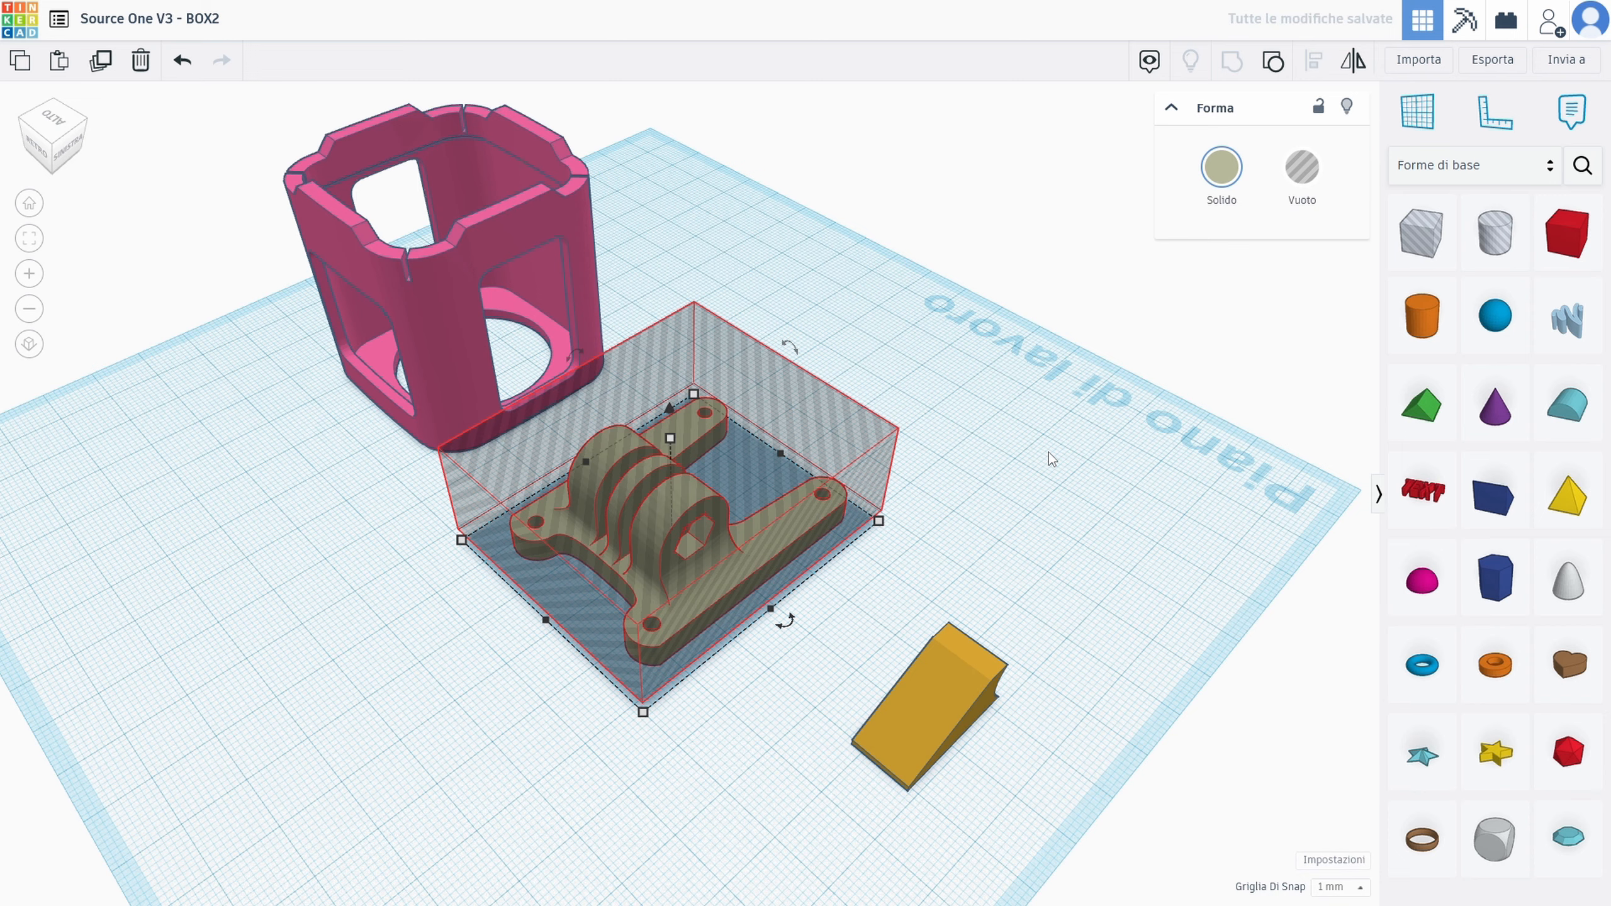
Move the yellow wedge onto one arm of the base plate and line it up with the arm's edges
right_drag(1051, 458, 626, 468)
drag(349, 625, 510, 467)
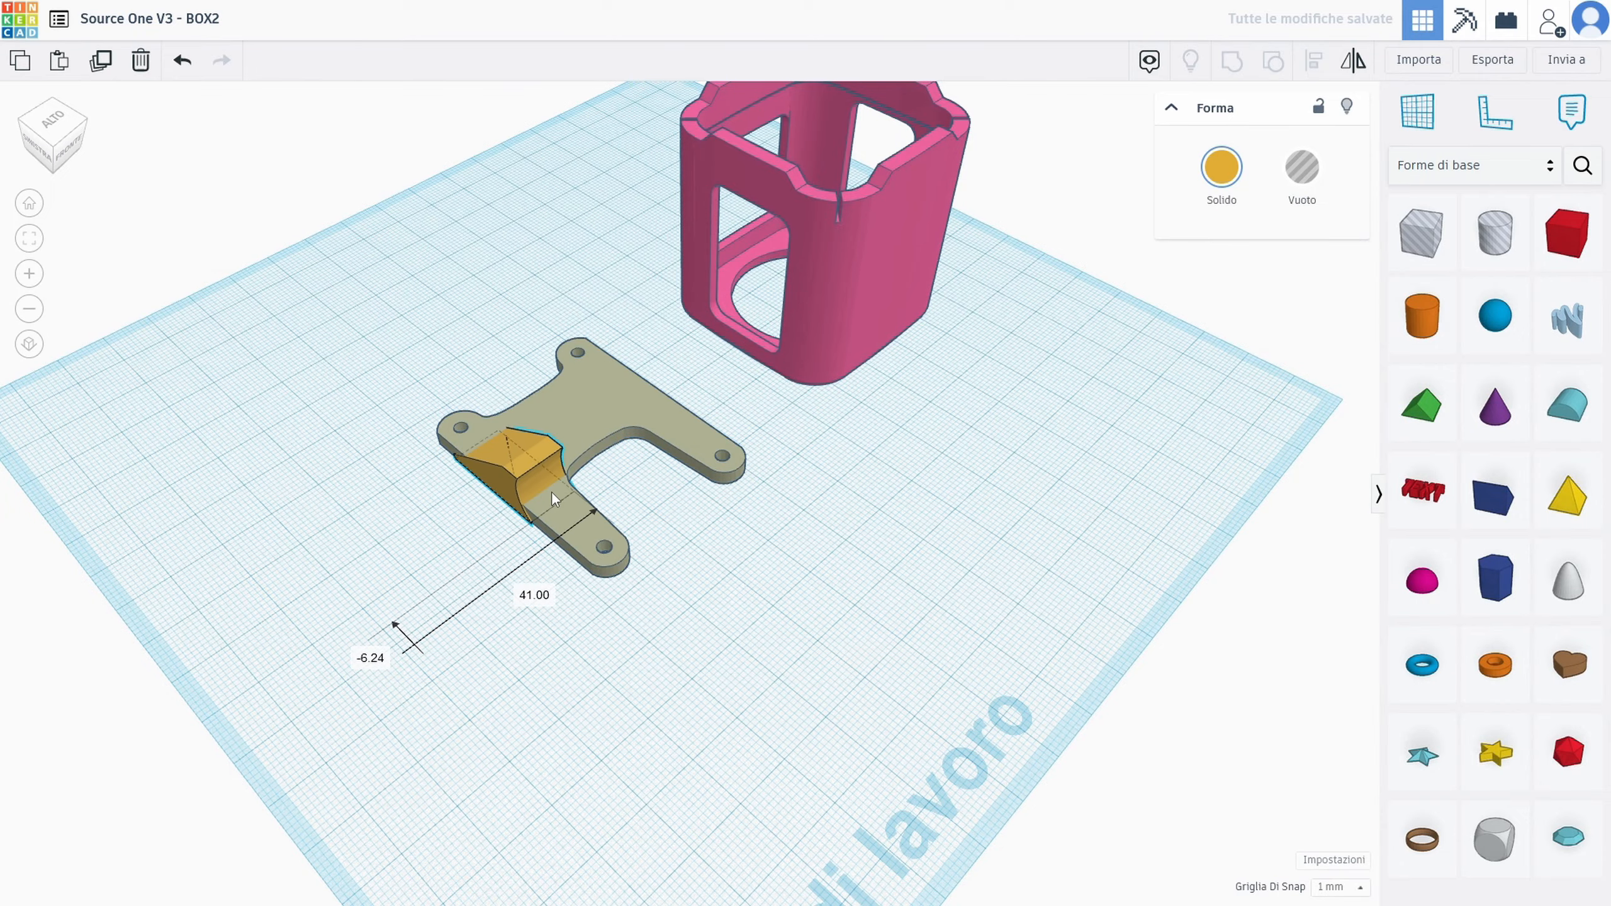
scroll(453, 577, up, 1)
right_drag(453, 577, 592, 538)
middle_drag(592, 538, 568, 588)
scroll(569, 588, up, 2)
right_drag(656, 616, 550, 595)
drag(552, 603, 580, 588)
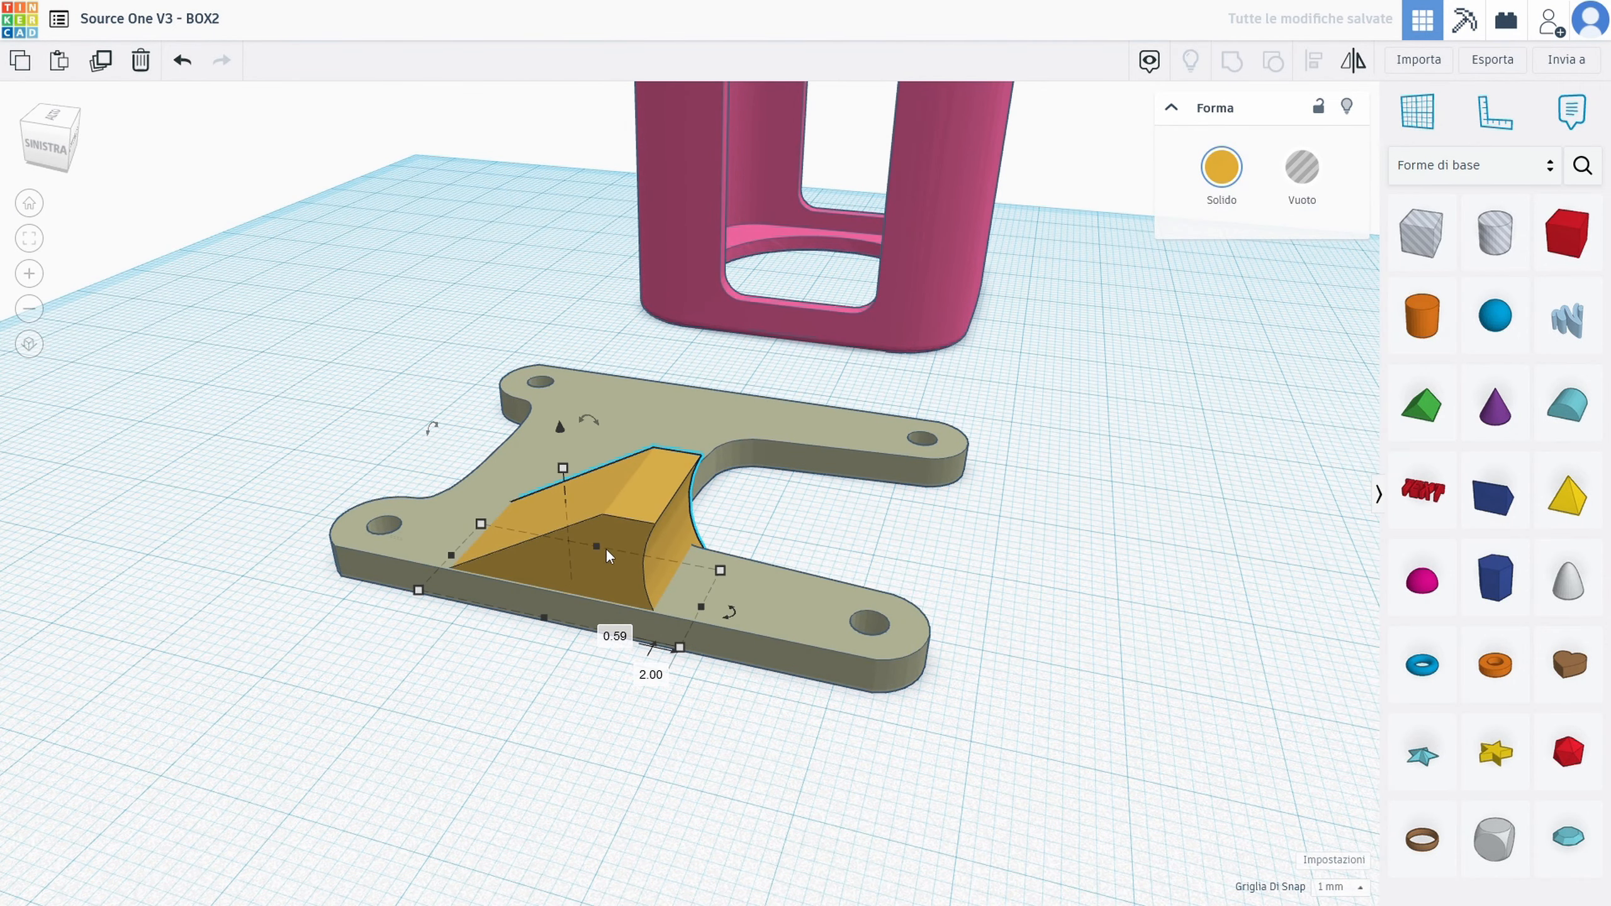
Raise the wedge to 2.9 mm above the workplane so it sits on the base plate
drag(563, 430, 561, 419)
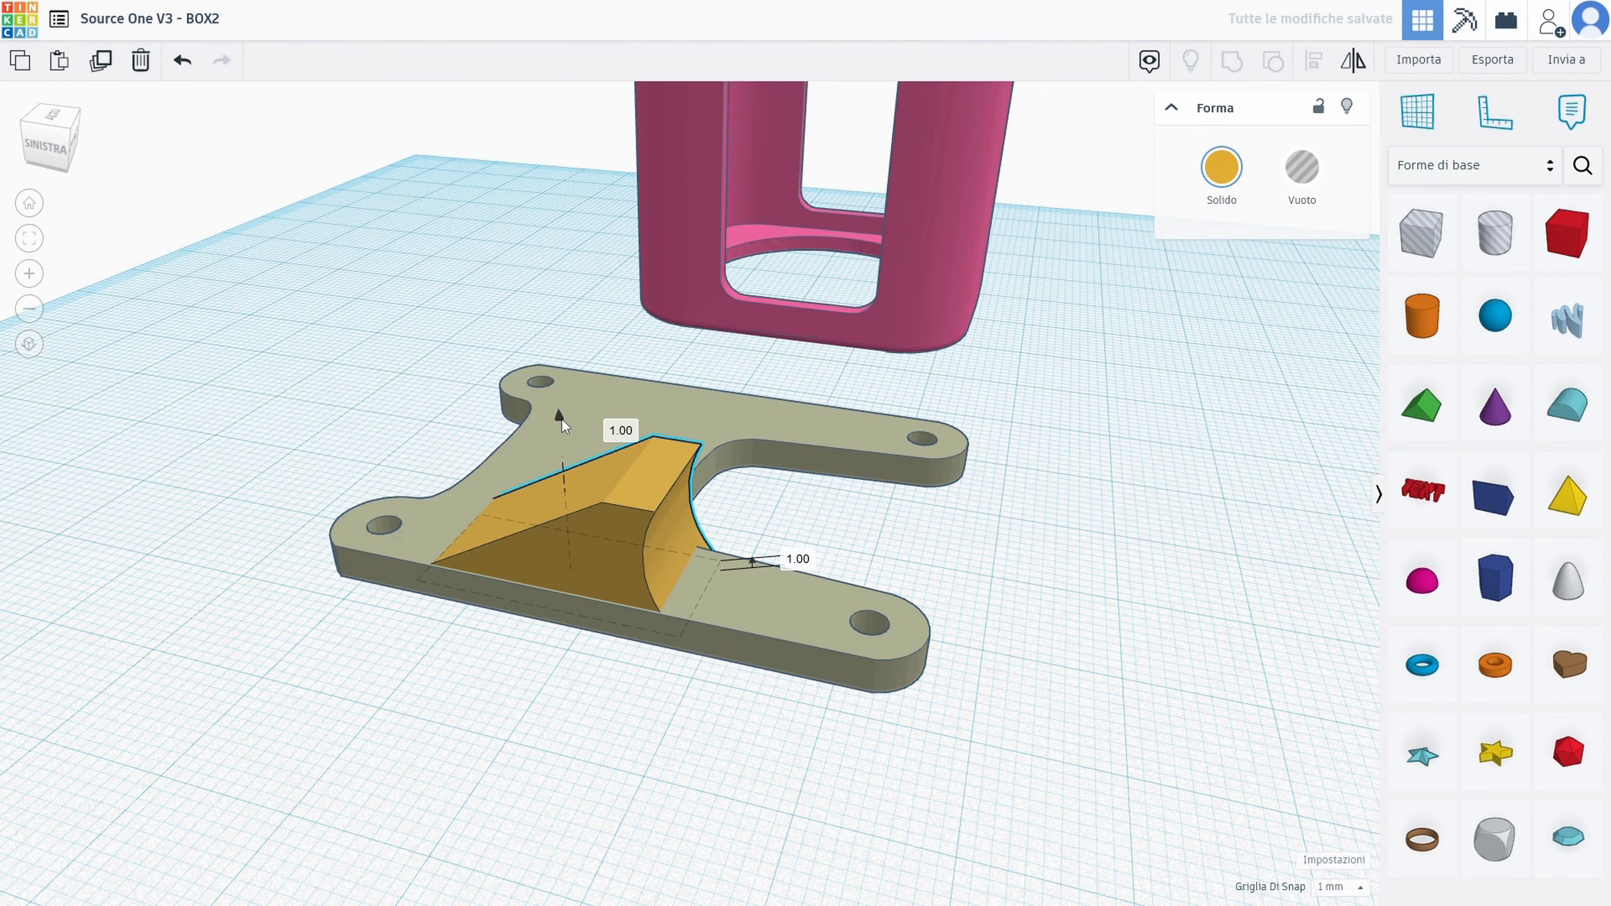
right_drag(569, 544, 196, 629)
scroll(510, 616, up, 3)
right_drag(674, 552, 680, 584)
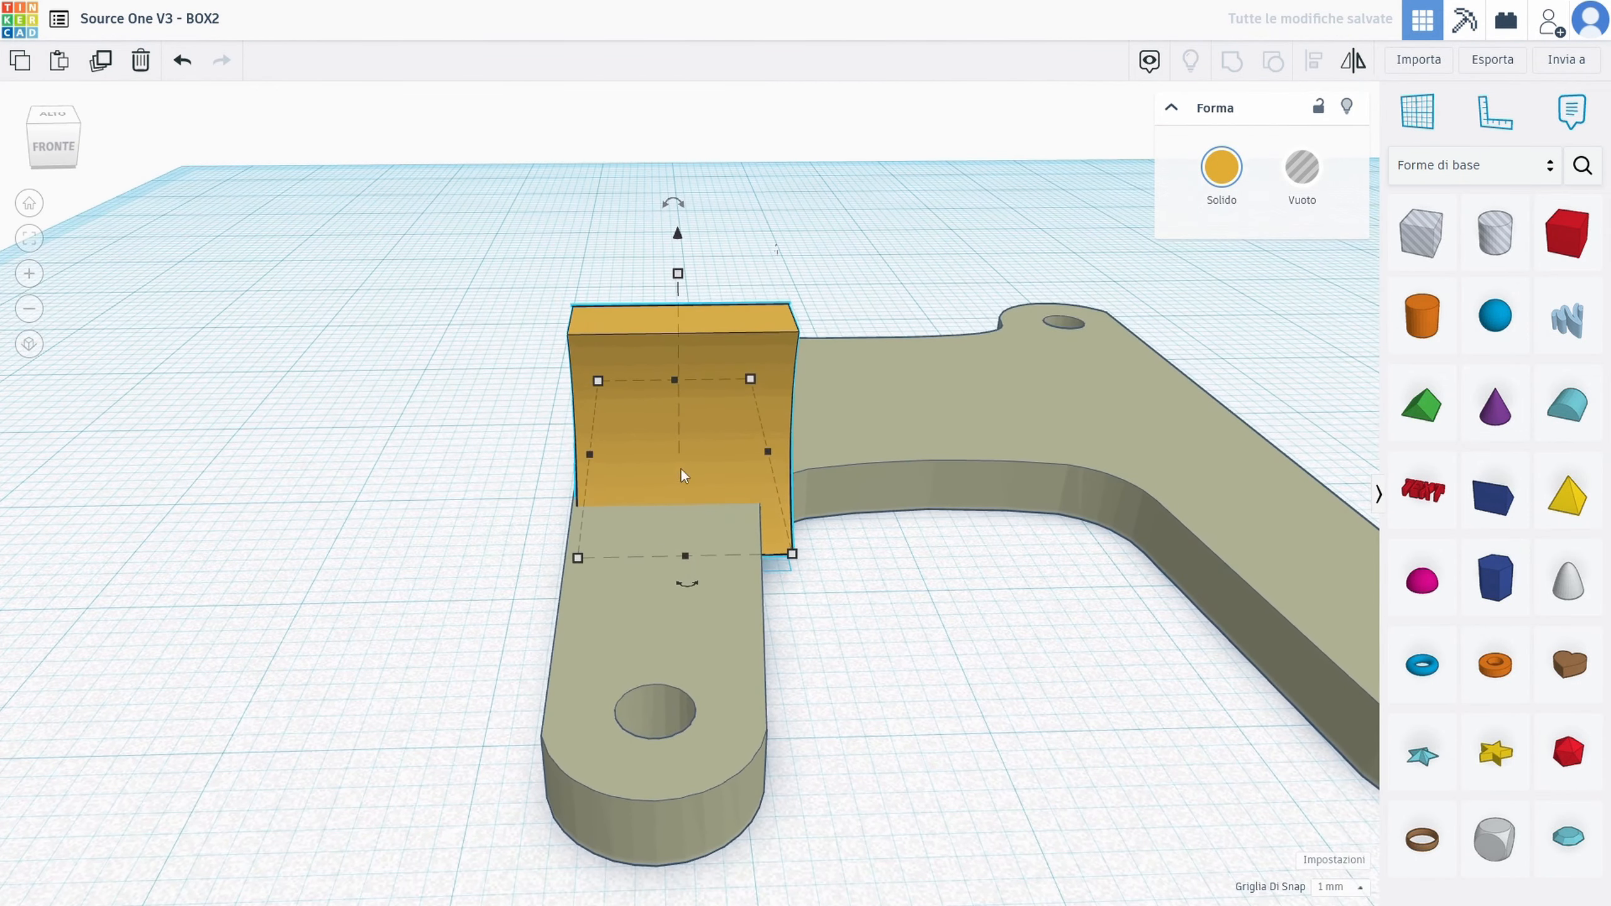
drag(669, 244, 669, 224)
click(877, 549)
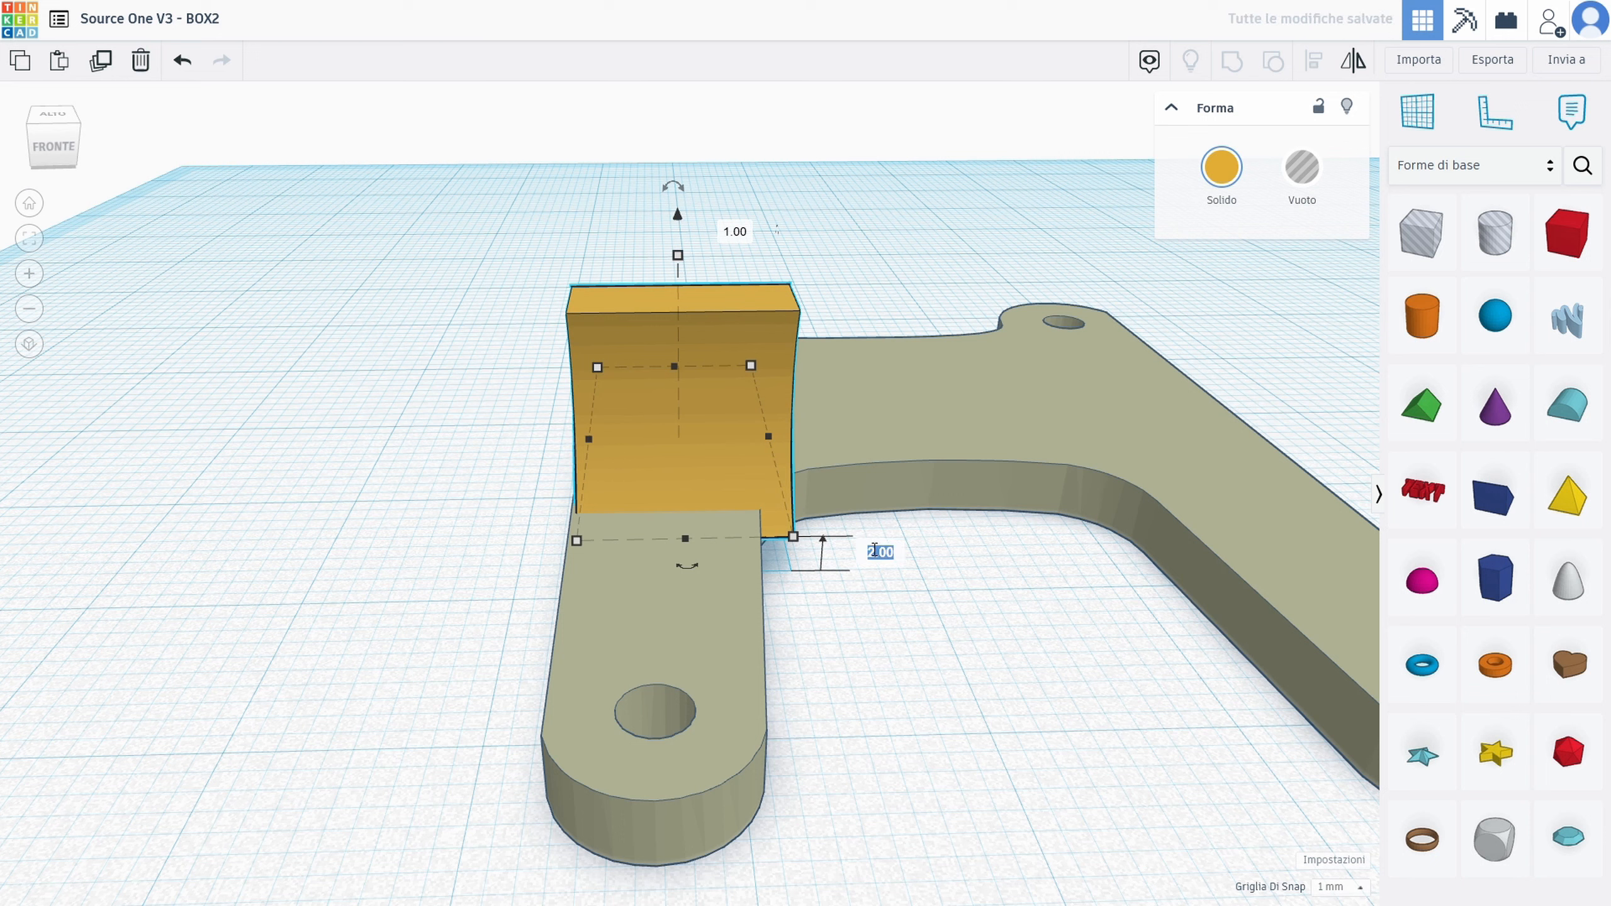
text(2.9)
key(Return)
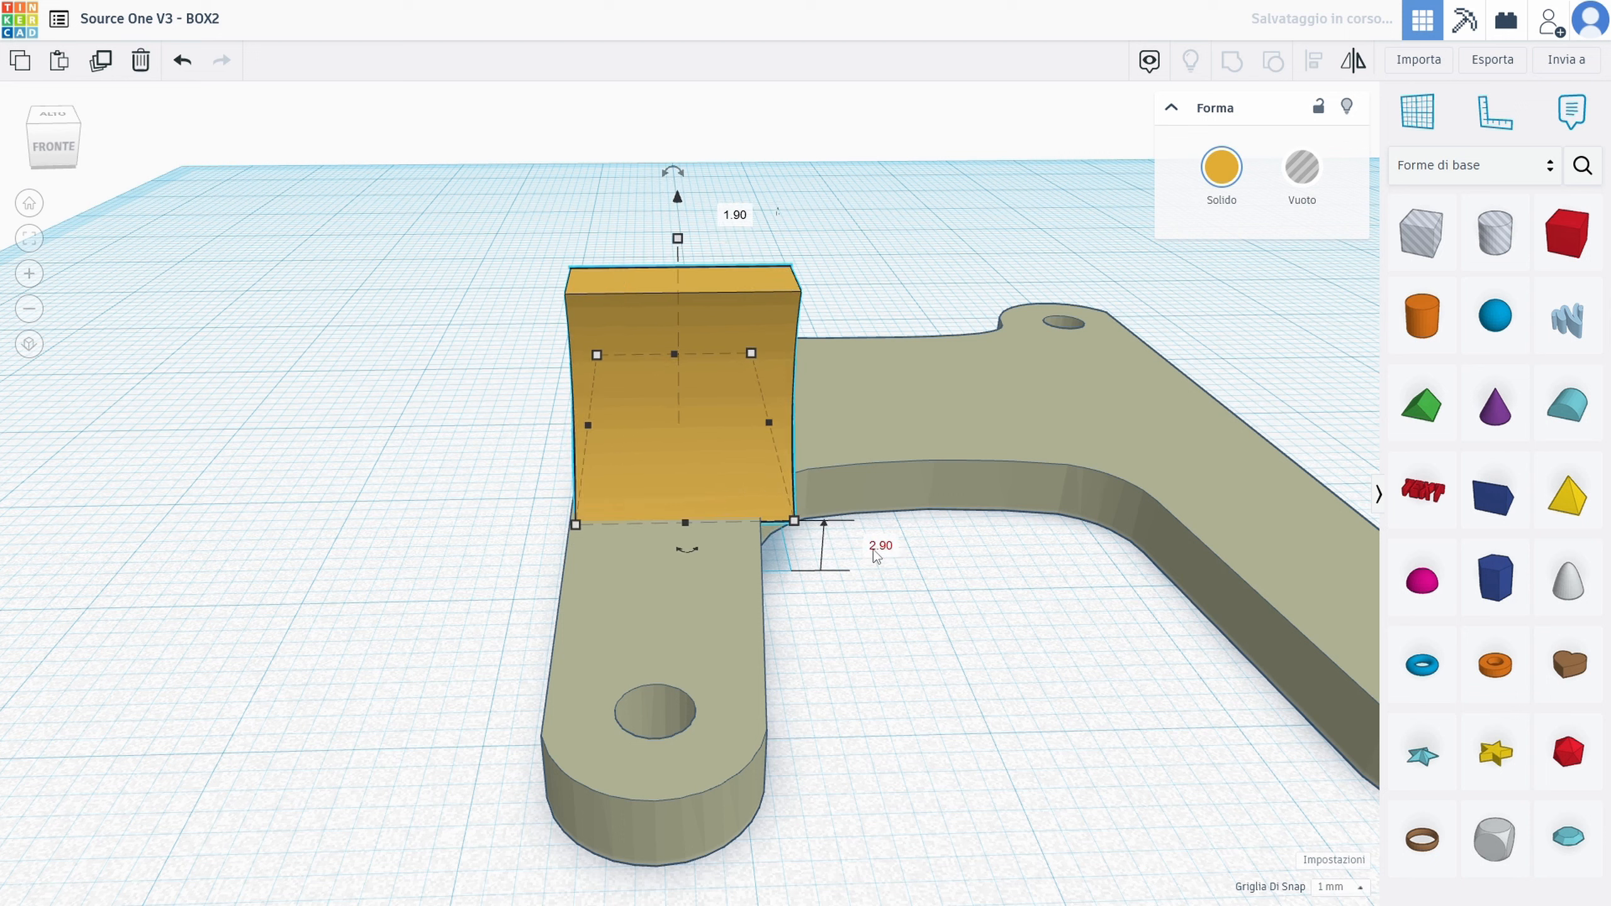
Enlarge the wedge along the plate arm and stretch its width across to the opposite arm
click(470, 607)
right_drag(471, 607, 575, 527)
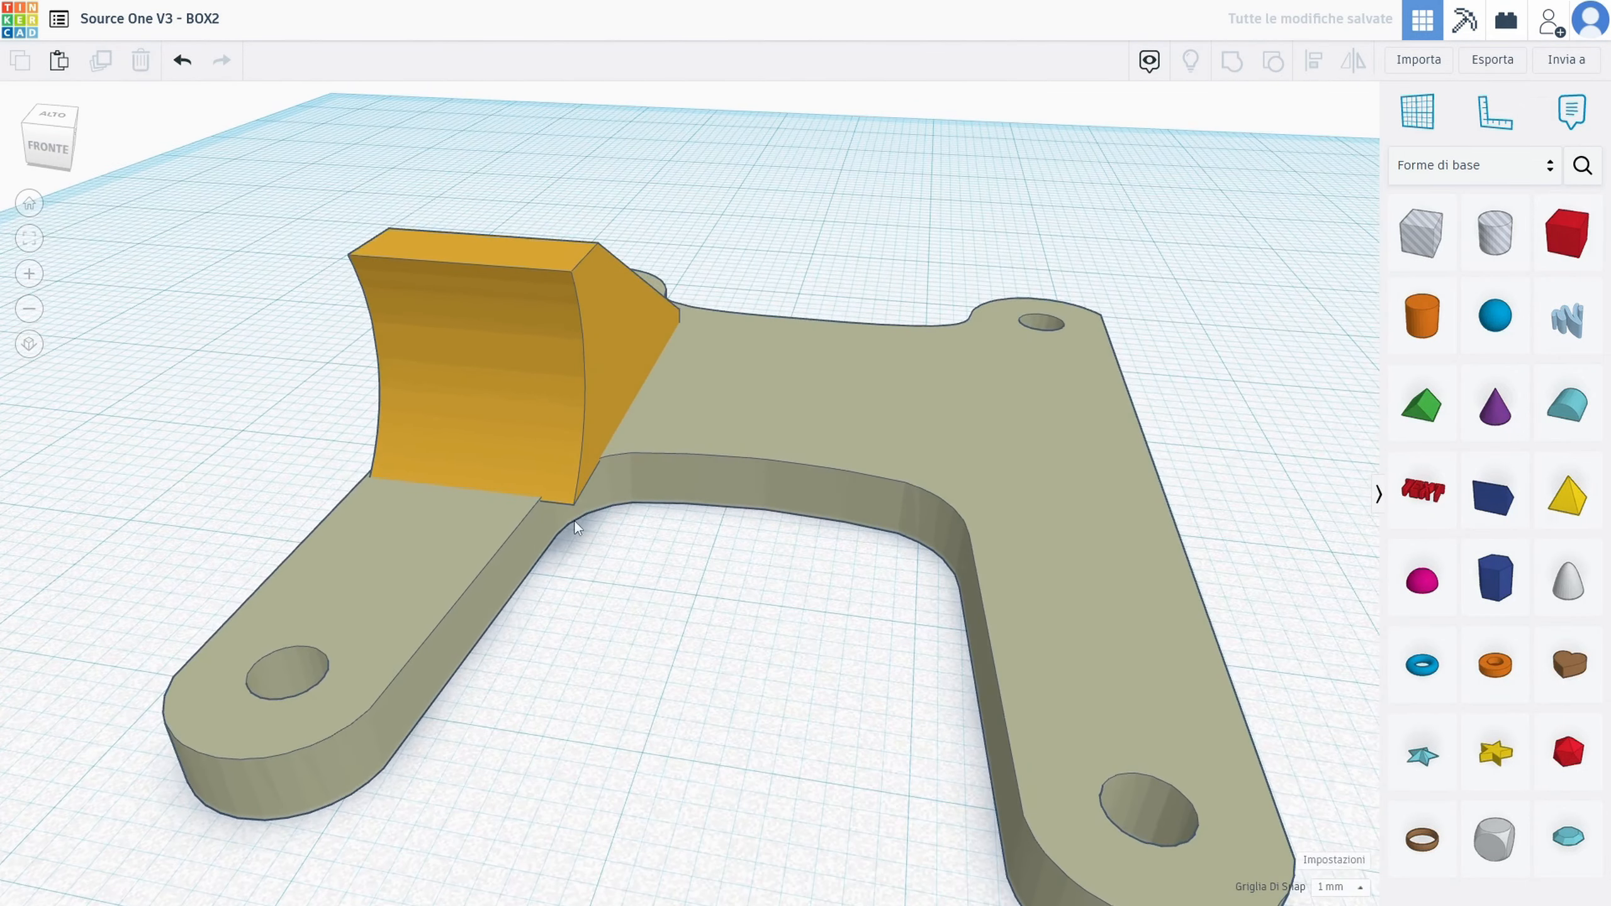
click(613, 380)
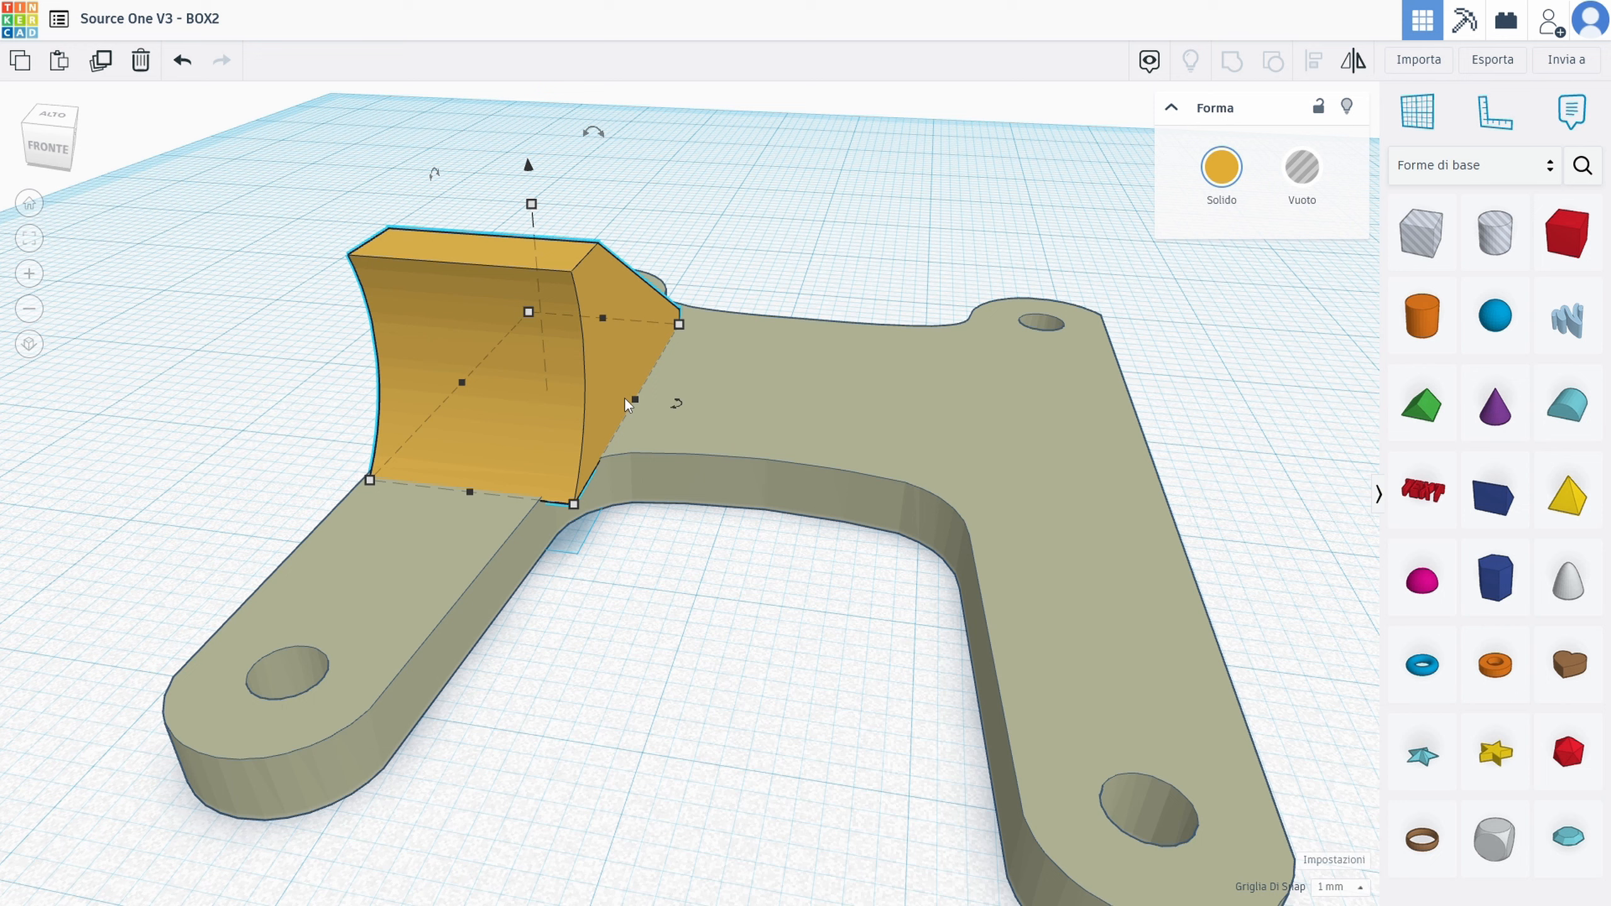
drag(575, 504, 651, 549)
right_drag(412, 488, 672, 444)
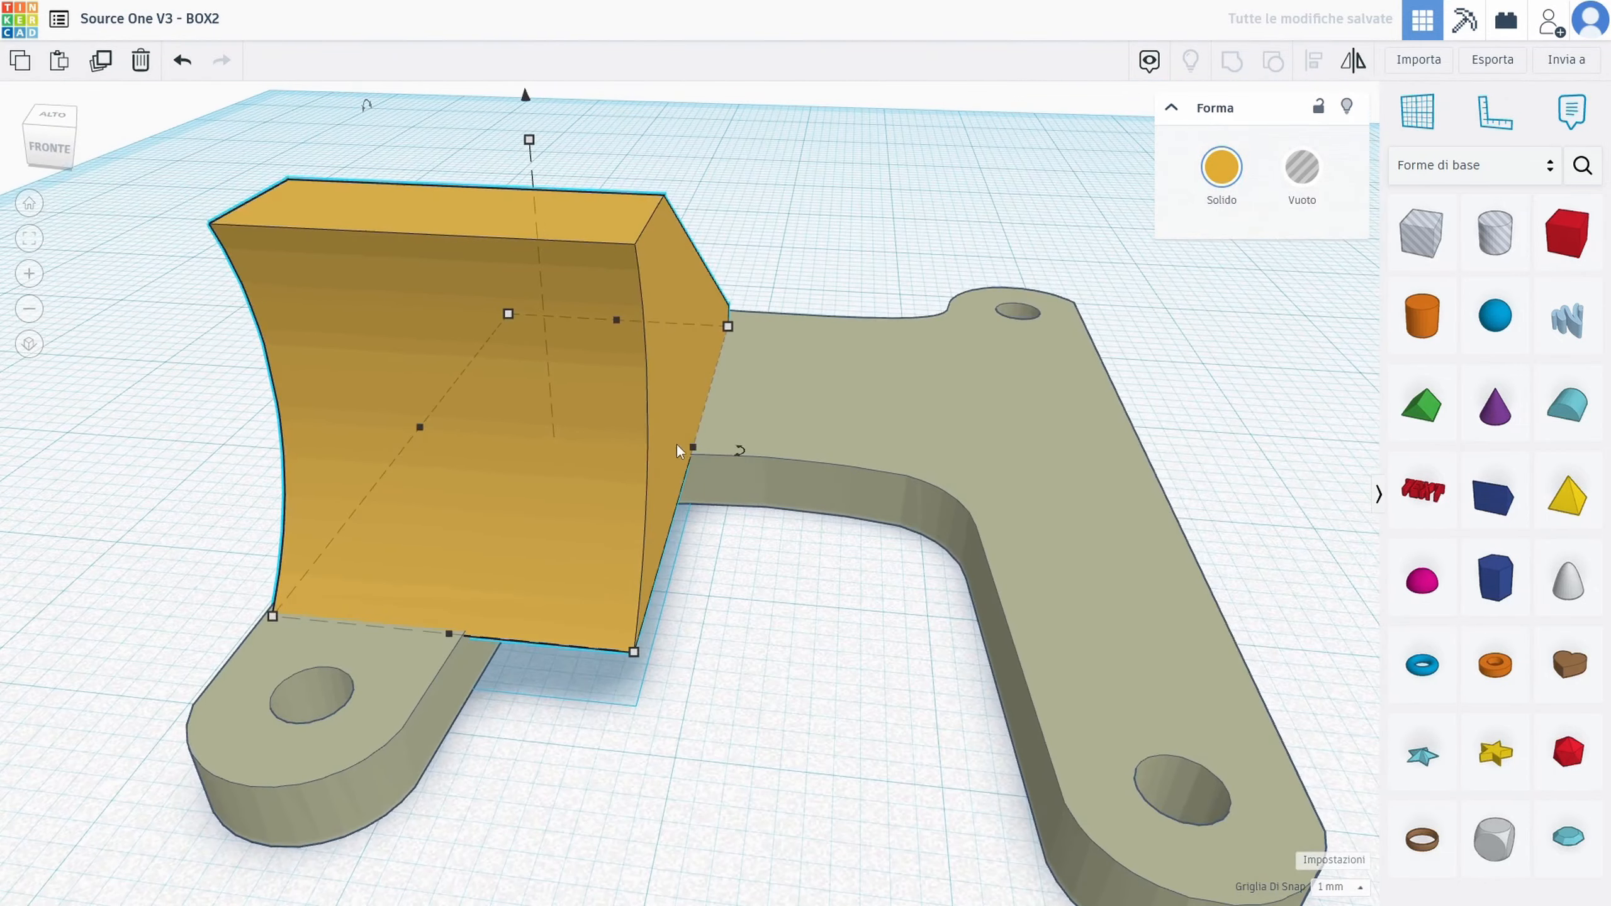
drag(701, 444, 1125, 480)
right_drag(1093, 511, 909, 425)
Select the wedge and base plate together and centre them on each other
scroll(976, 539, down, 5)
drag(879, 396, 574, 613)
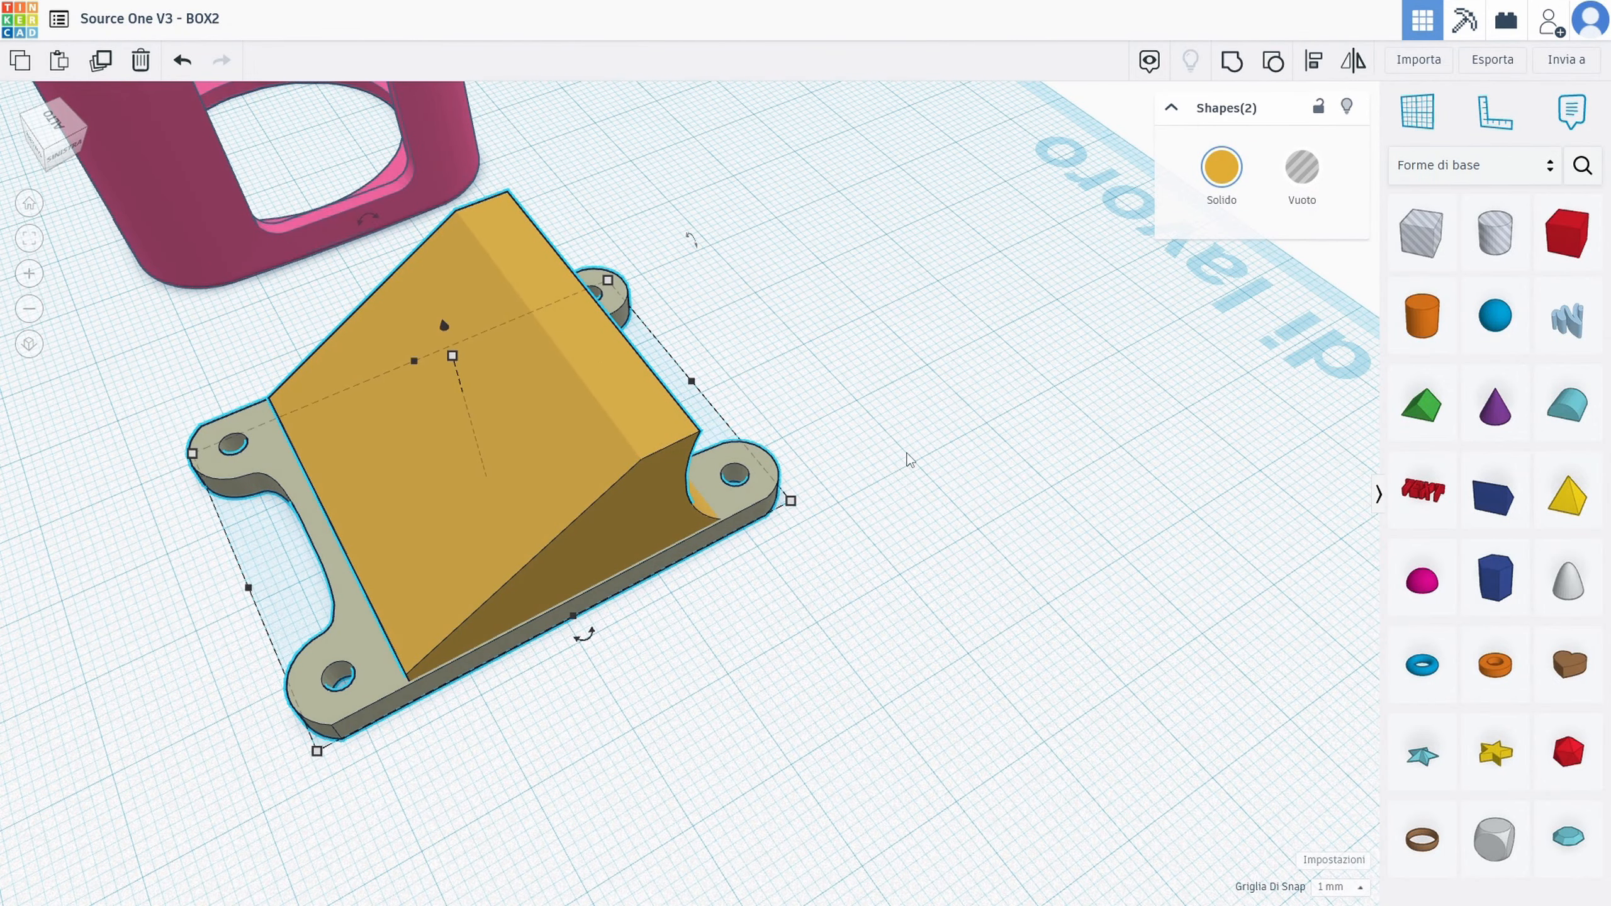
right_drag(951, 317, 575, 366)
click(576, 266)
click(507, 254)
Move the pink box beside the wedge so that it overlaps the wedge's upper edge
right_drag(919, 635, 866, 504)
scroll(863, 496, down, 1)
middle_drag(863, 497, 885, 544)
drag(934, 430, 952, 509)
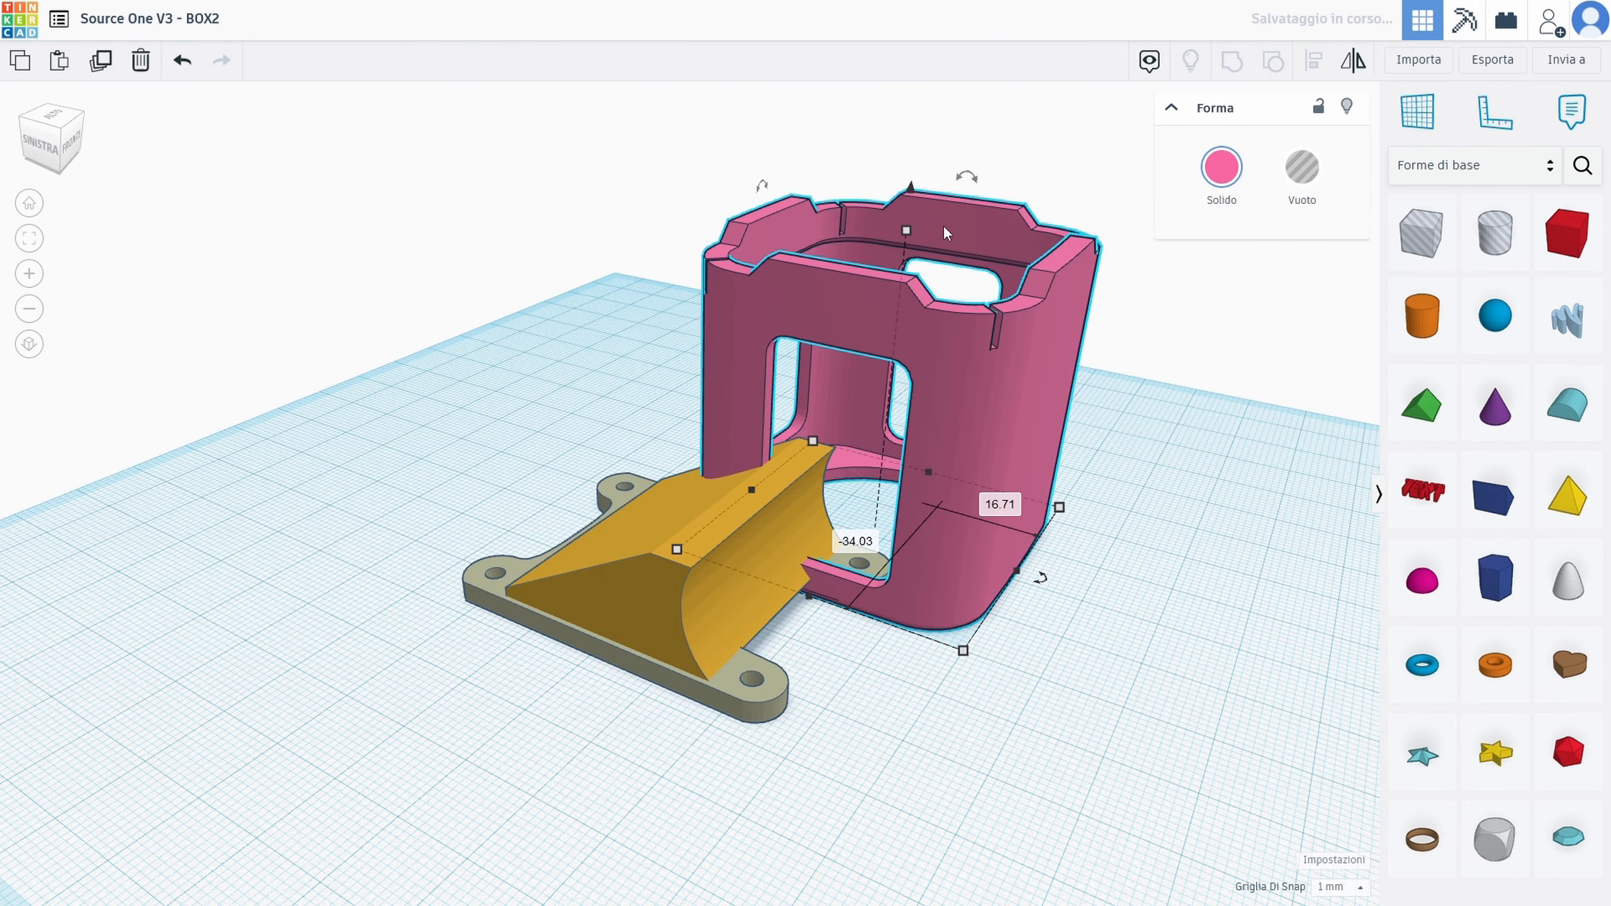
Tilt the pink box so its open end leans out over the wedge's curved side
drag(964, 174, 1068, 147)
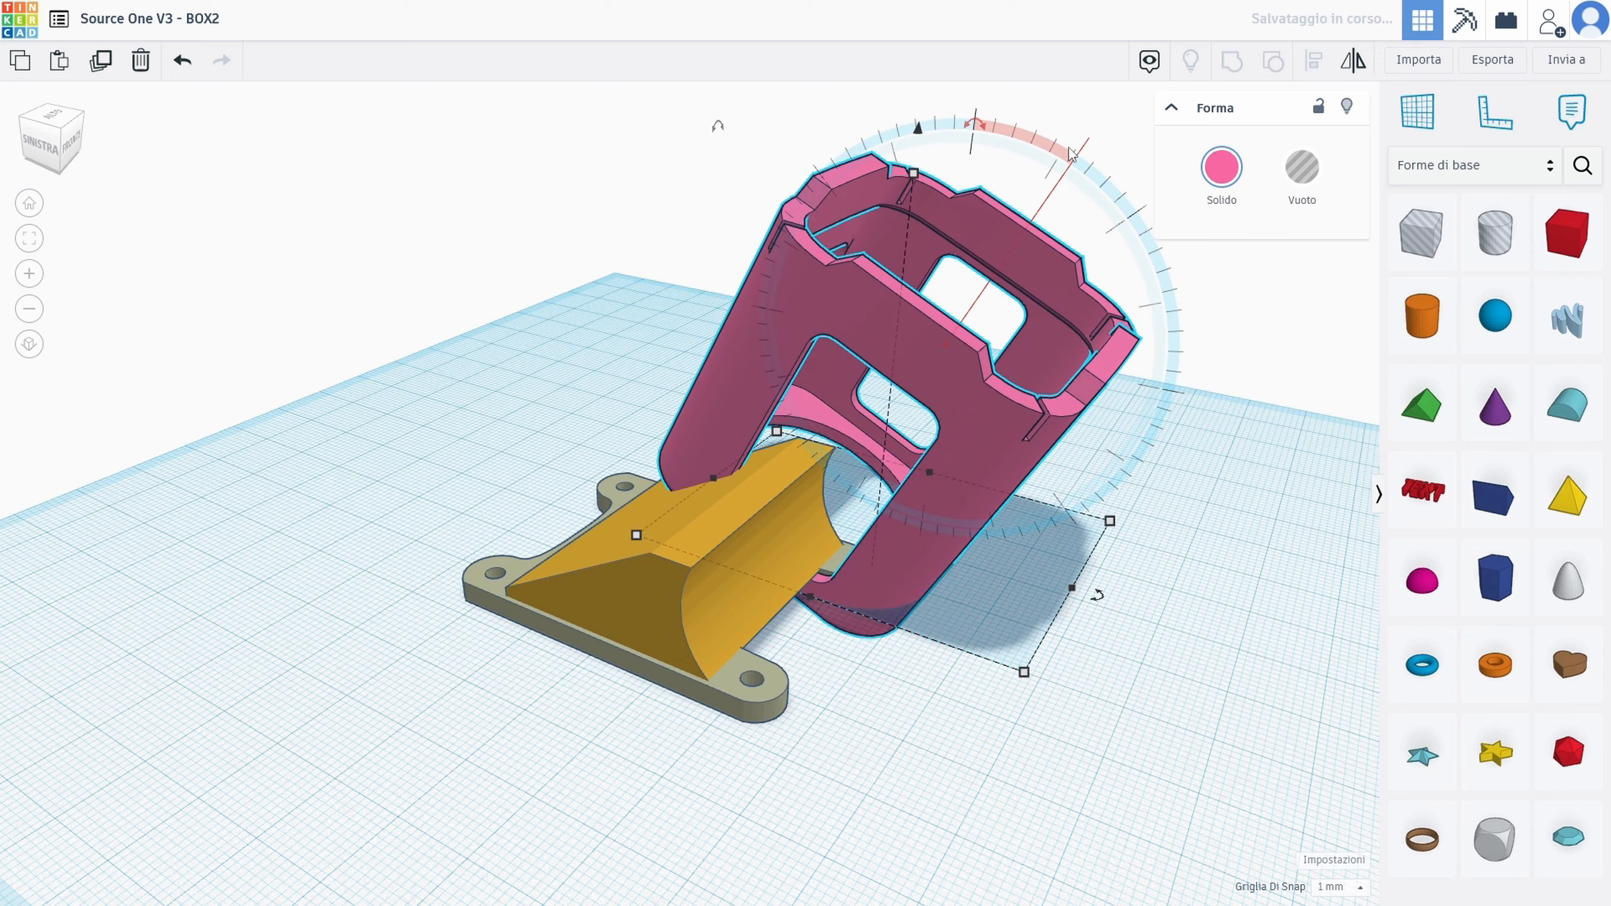
key(ctrl+z)
right_drag(1049, 375, 1107, 425)
middle_drag(1108, 424, 1099, 613)
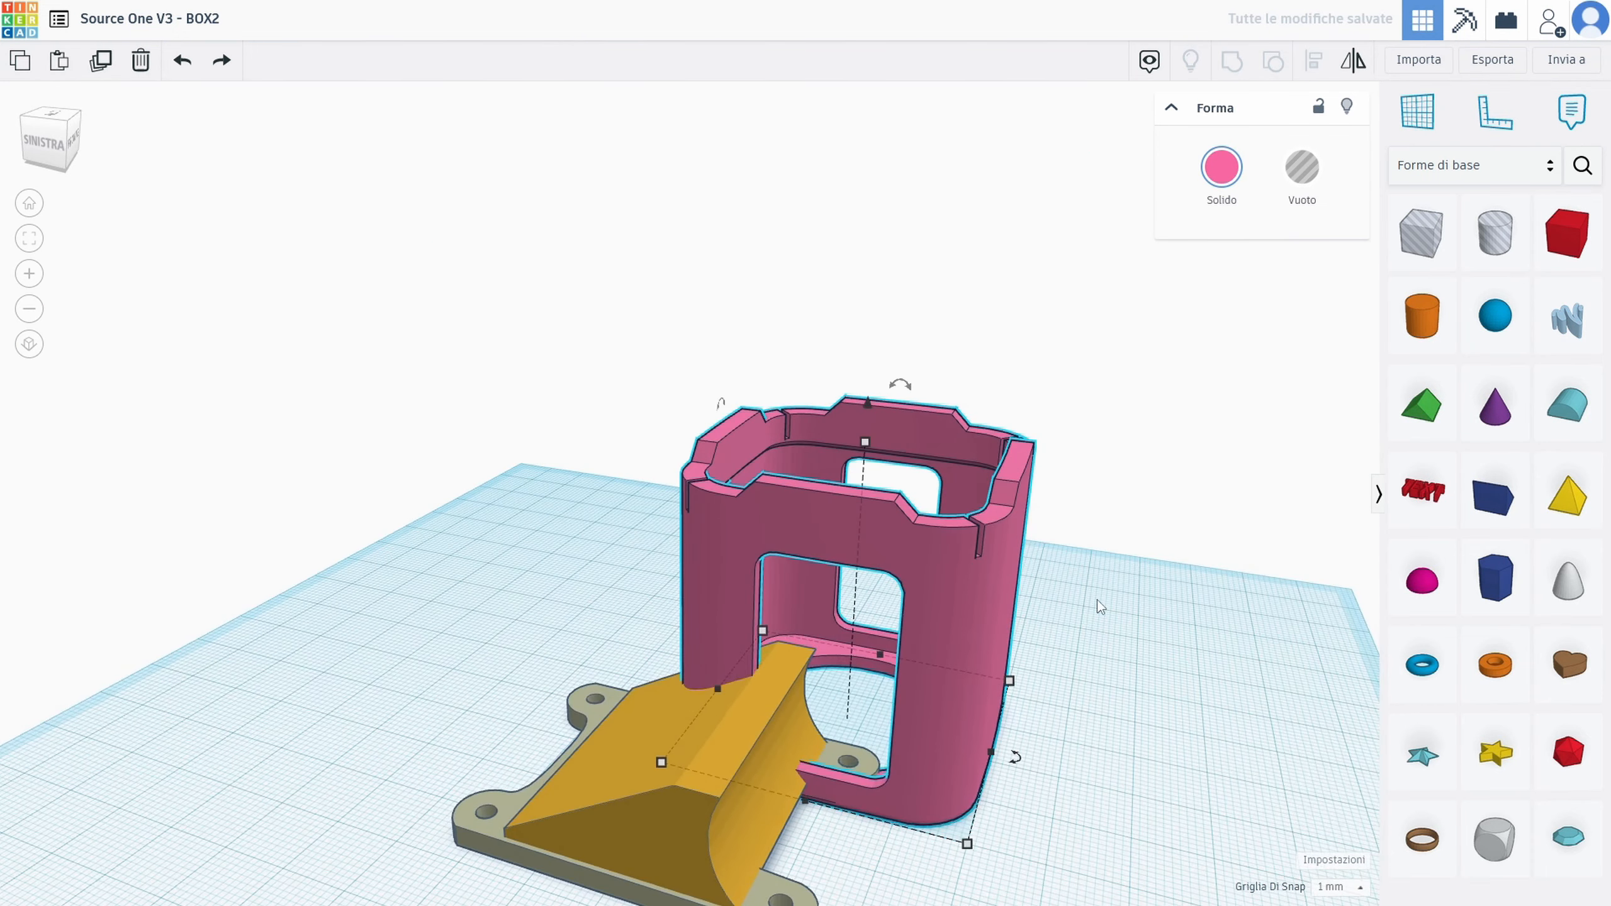
drag(917, 393, 1163, 457)
Adjust the tilted box's position and height so it rests on the wedge's sloped face
right_drag(1058, 606, 1065, 571)
drag(951, 508, 964, 590)
drag(899, 274, 904, 195)
right_drag(934, 594, 929, 533)
drag(929, 603, 851, 643)
right_drag(852, 643, 913, 640)
drag(913, 641, 803, 622)
right_drag(810, 648, 764, 724)
scroll(769, 647, down, 3)
Select the box, wedge and base plate and align them on a common centre across their width
drag(565, 774, 910, 441)
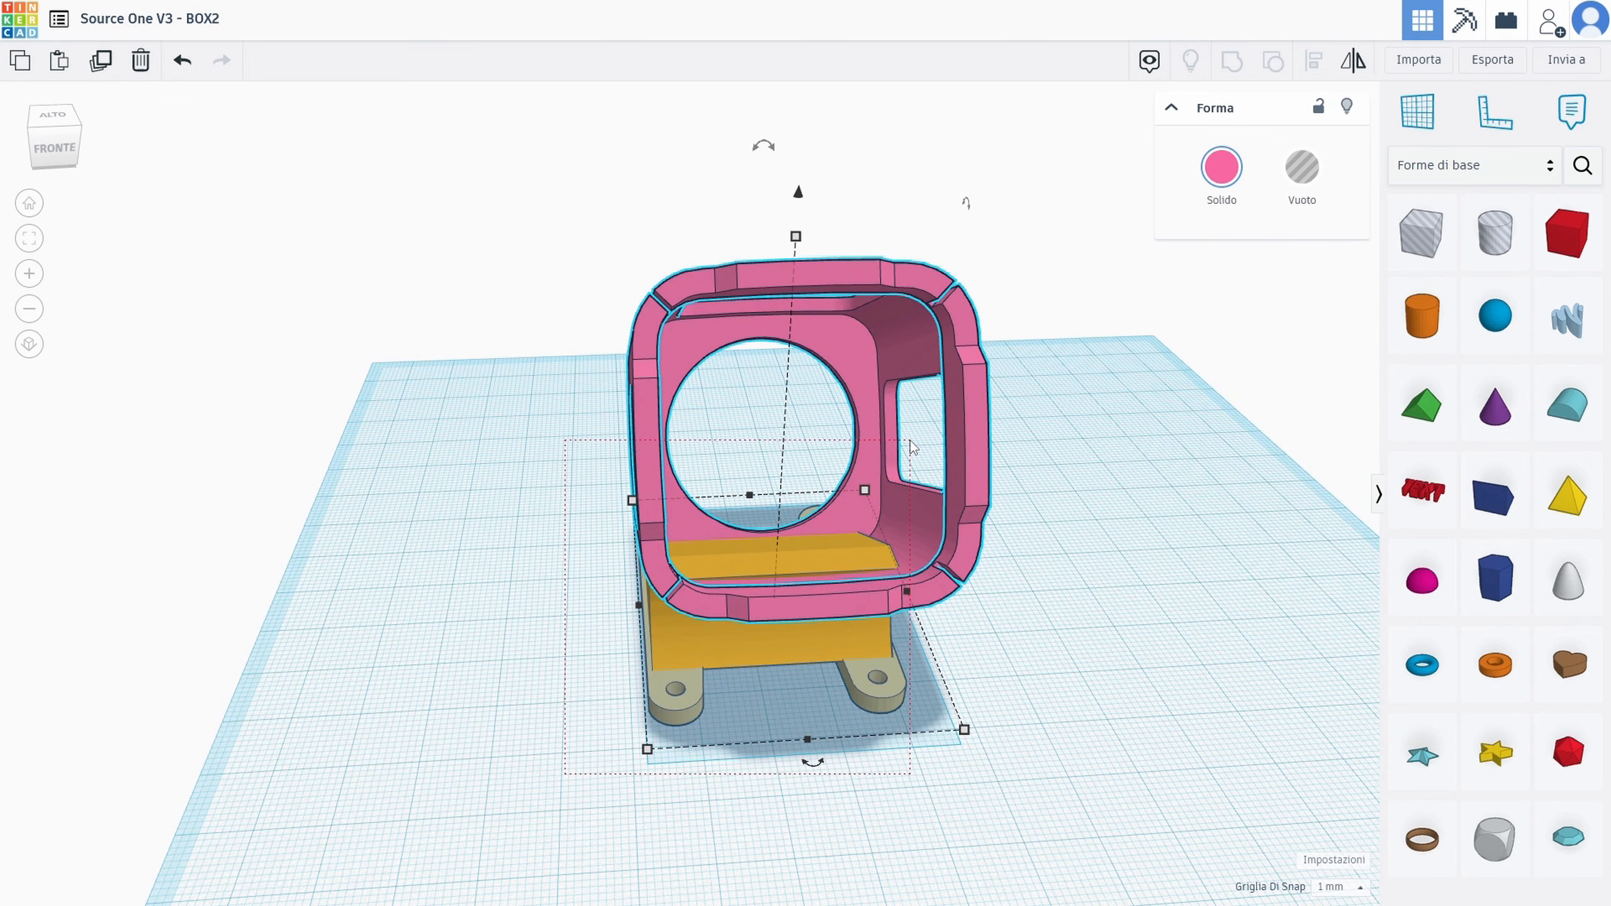
click(1312, 71)
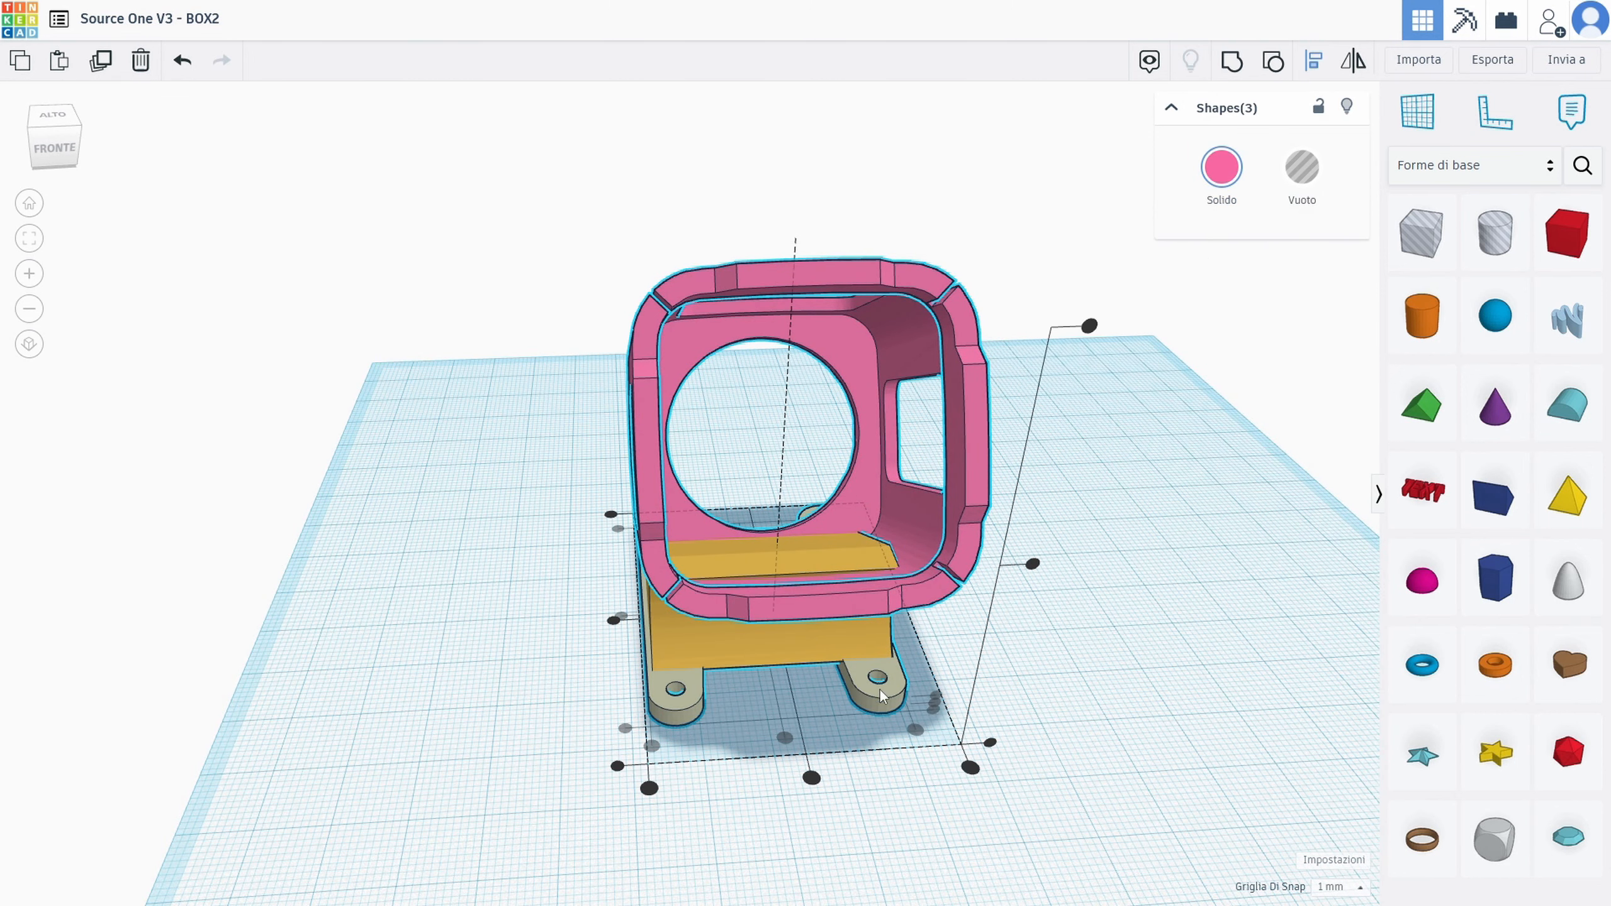
click(811, 777)
click(755, 784)
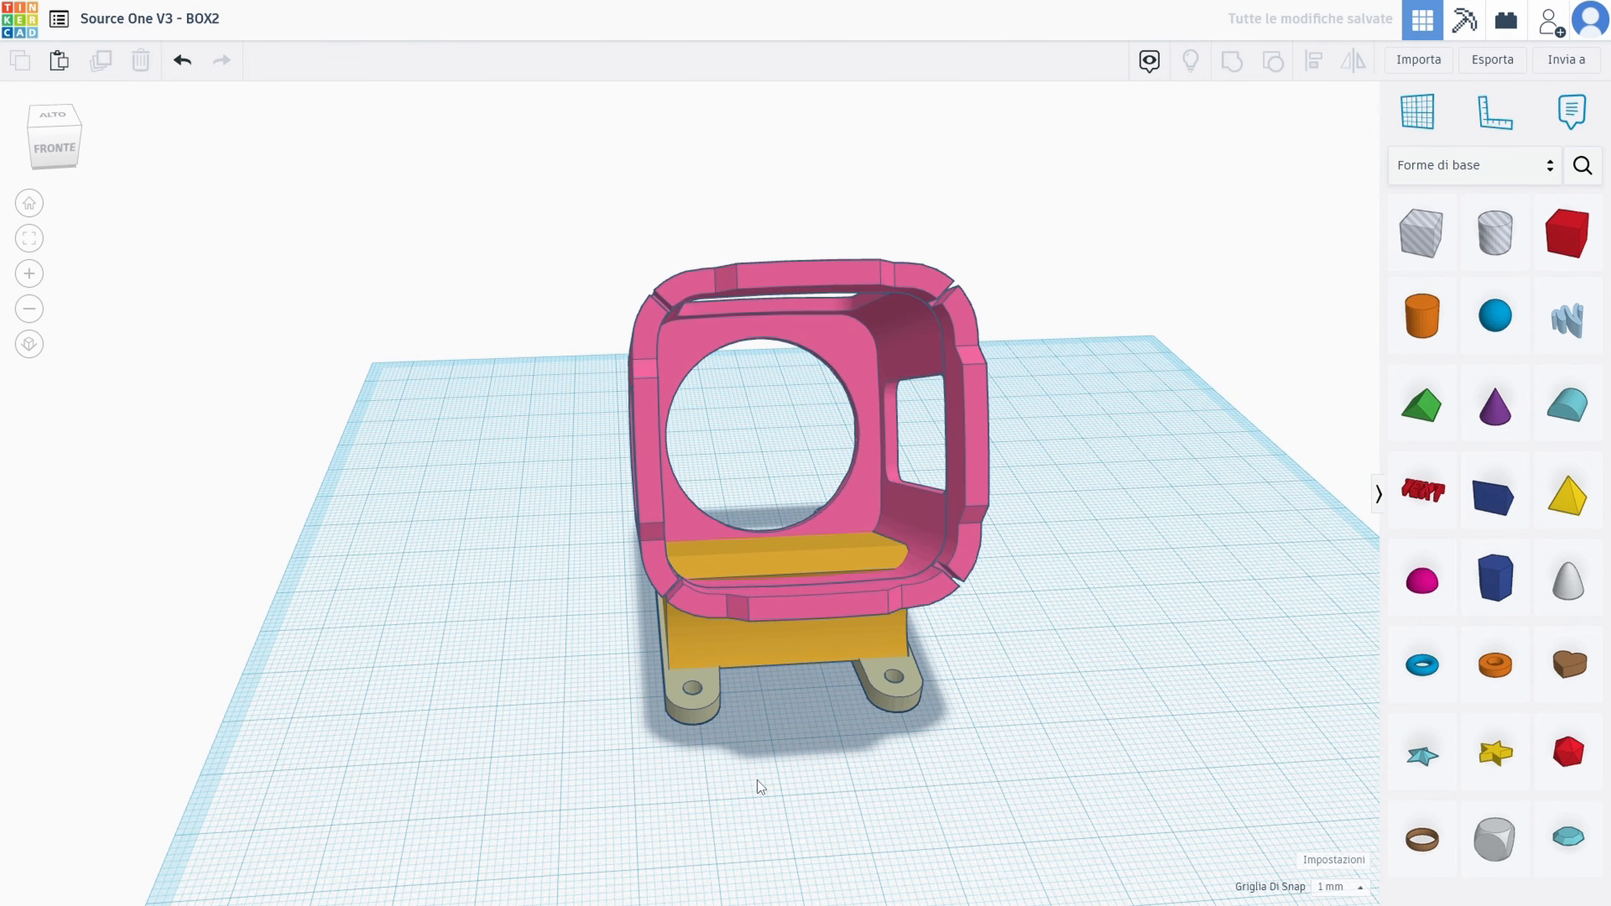
Turn the tilted pink box into a hole shape and examine how it overlaps the wedge
right_drag(755, 784, 694, 671)
click(694, 665)
click(1301, 166)
scroll(824, 571, down, 2)
right_drag(697, 596, 940, 570)
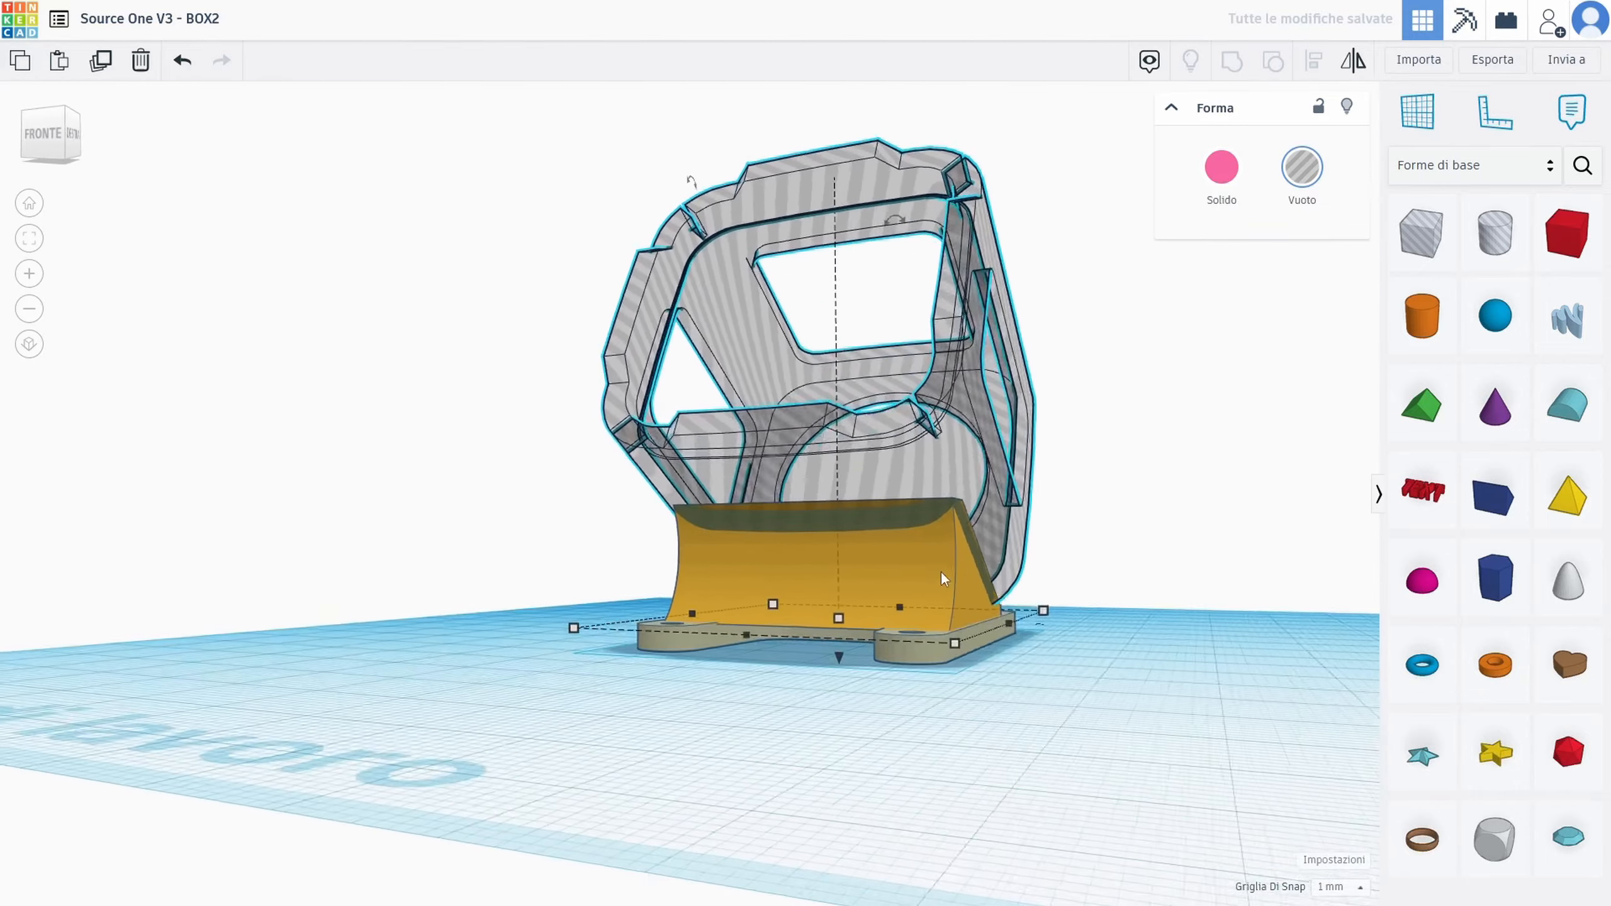
Place a hole box beside the model and size it to 36 by 58 mm with a height of 8 mm
right_drag(628, 568, 662, 610)
drag(1388, 234, 907, 466)
drag(1015, 619, 1081, 610)
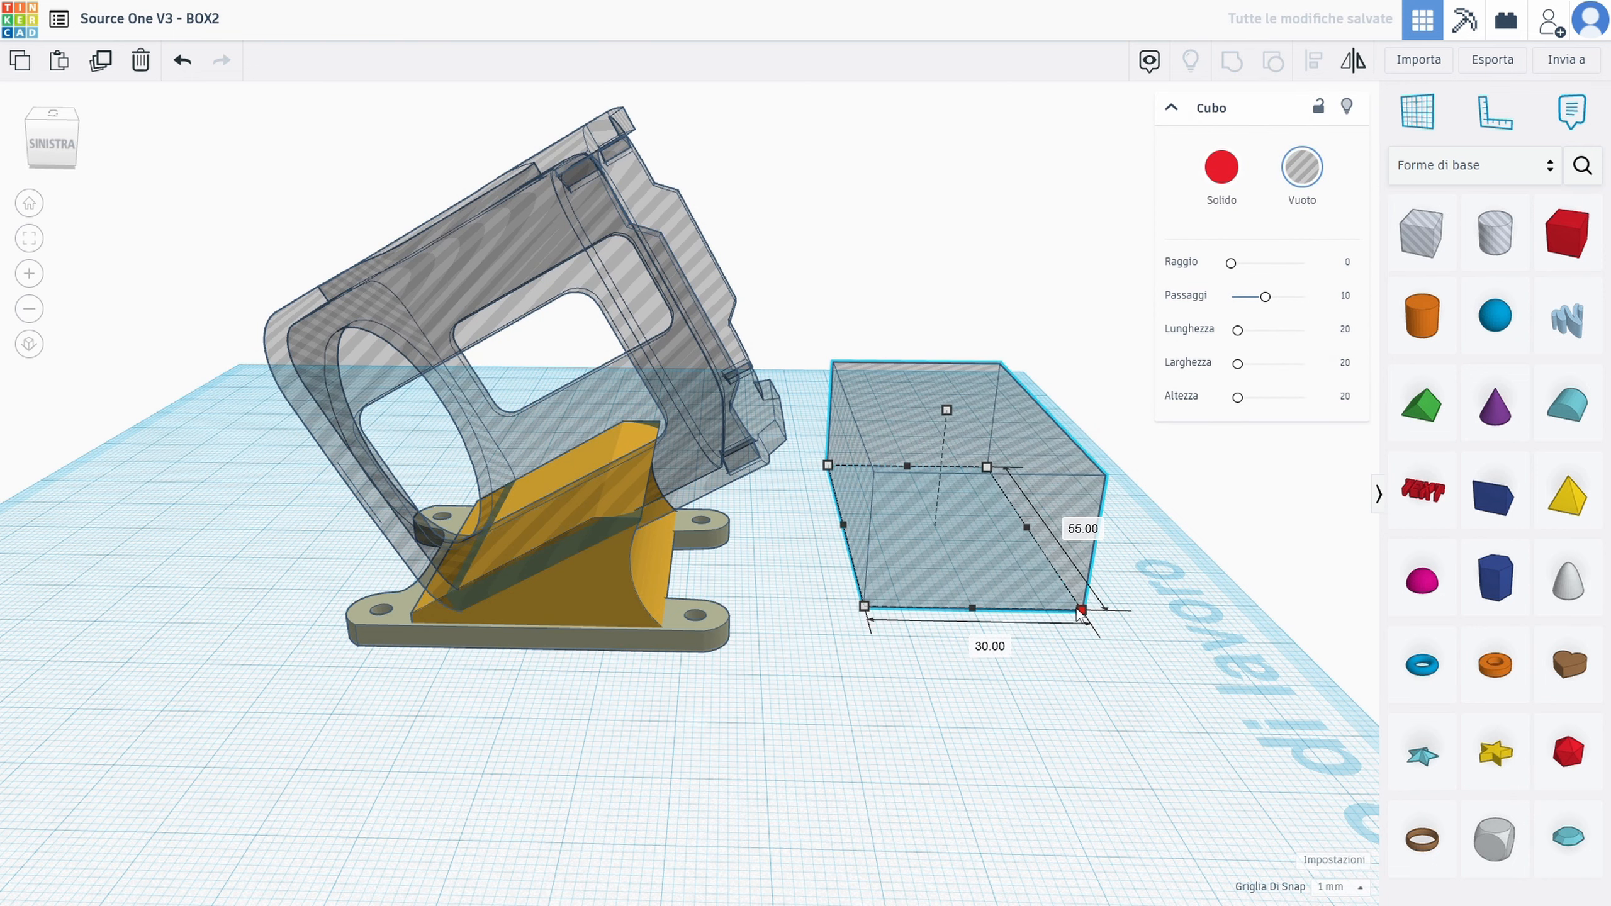
drag(947, 409, 942, 492)
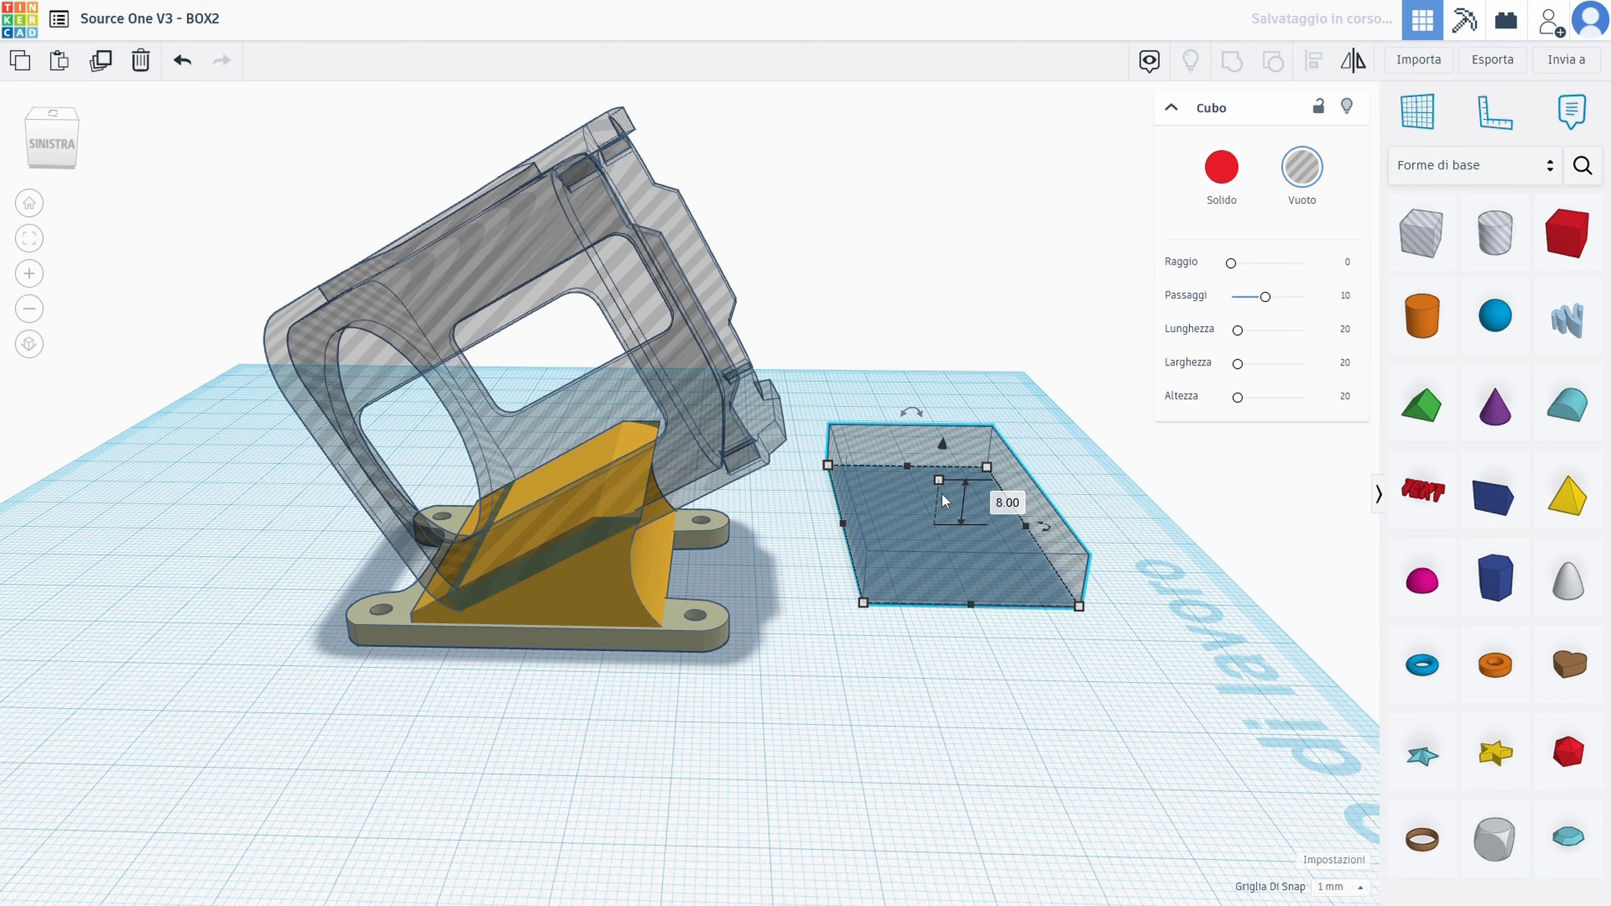
right_drag(940, 431, 1070, 608)
drag(1072, 606, 1128, 613)
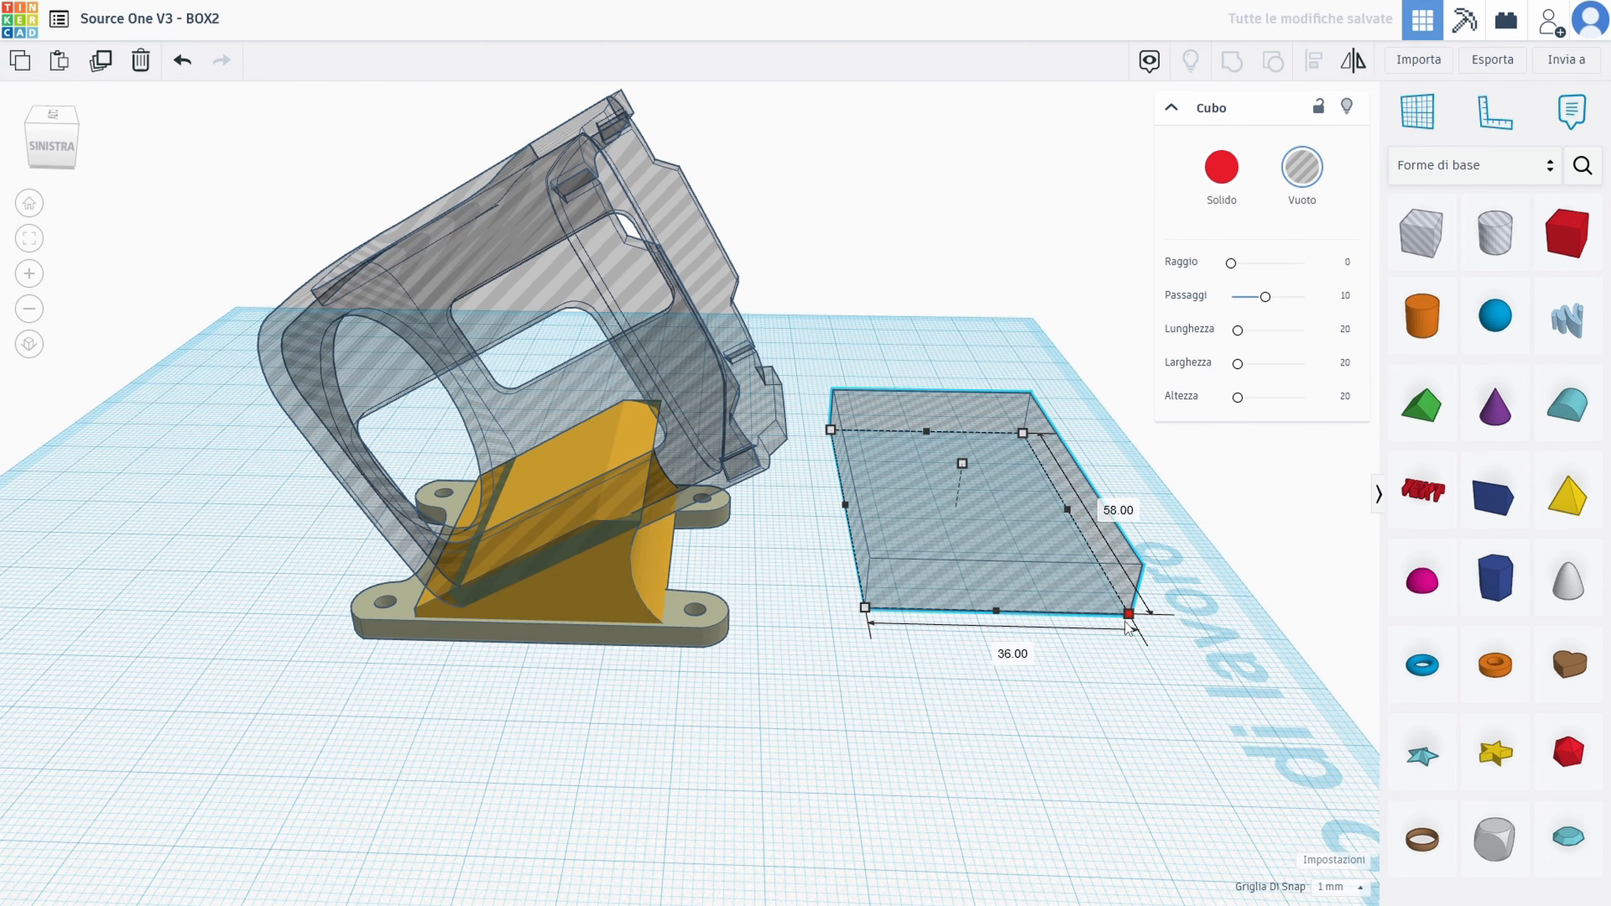
Make the tilted box solid pink again and hide it
click(731, 705)
click(700, 435)
click(1220, 169)
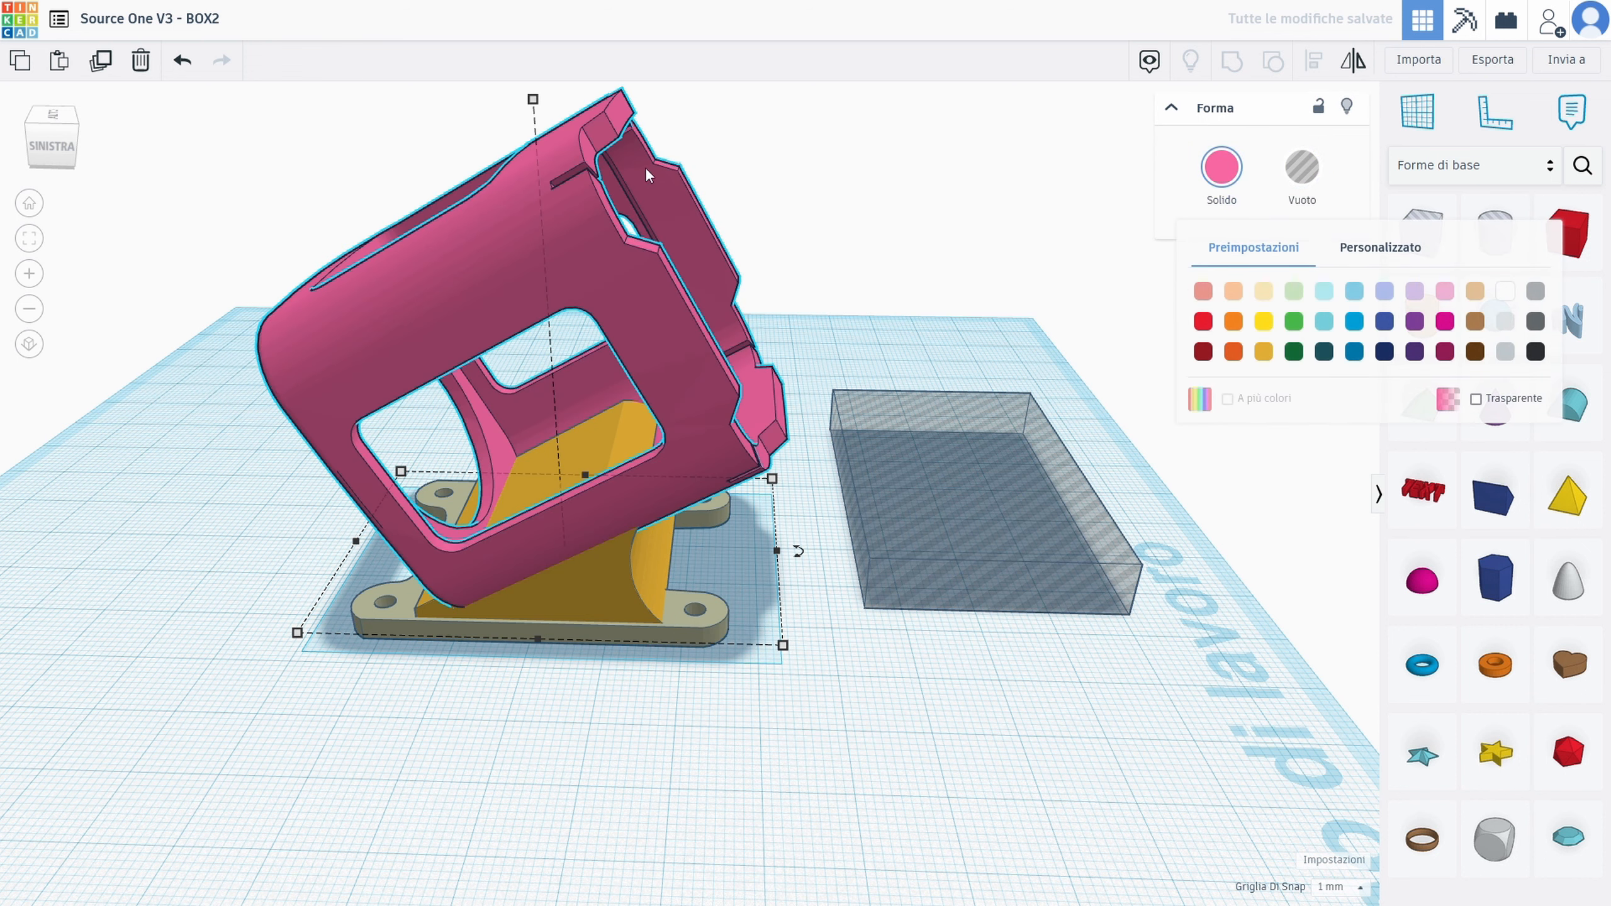
click(1346, 112)
right_drag(940, 623, 923, 597)
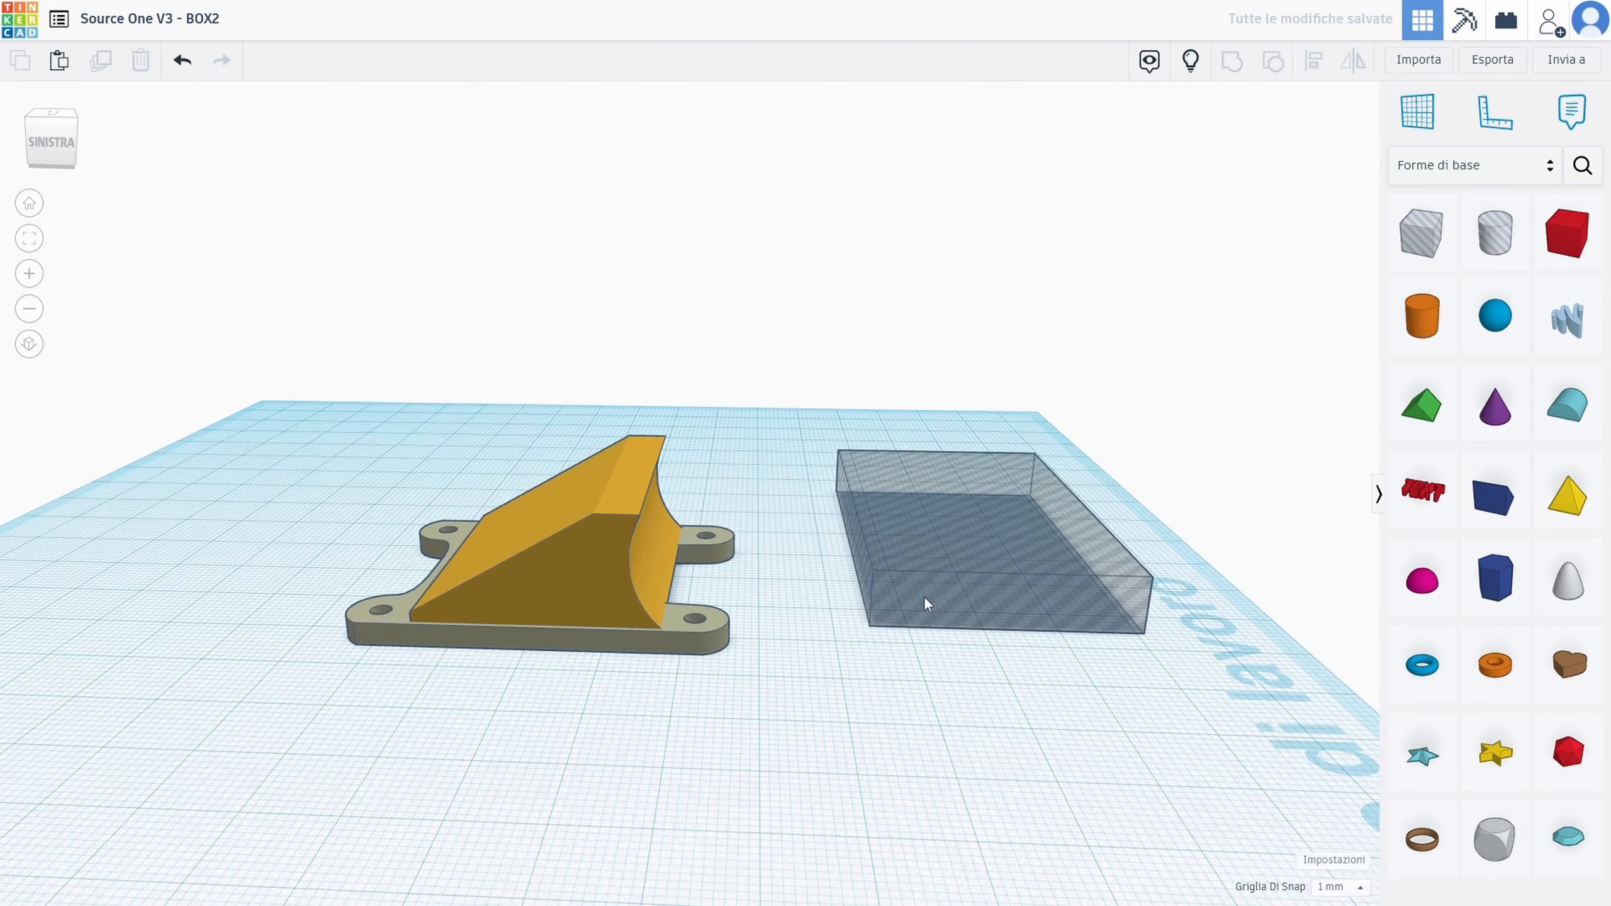
Tilt the hole block to match the wedge's slope, then move and raise it over the wedge
click(943, 540)
drag(945, 440, 873, 344)
drag(934, 547, 512, 636)
drag(571, 455, 567, 367)
Fine-tune the tilted hole block's position and height over the wedge's sloped top
right_drag(654, 501, 583, 548)
drag(562, 553, 468, 545)
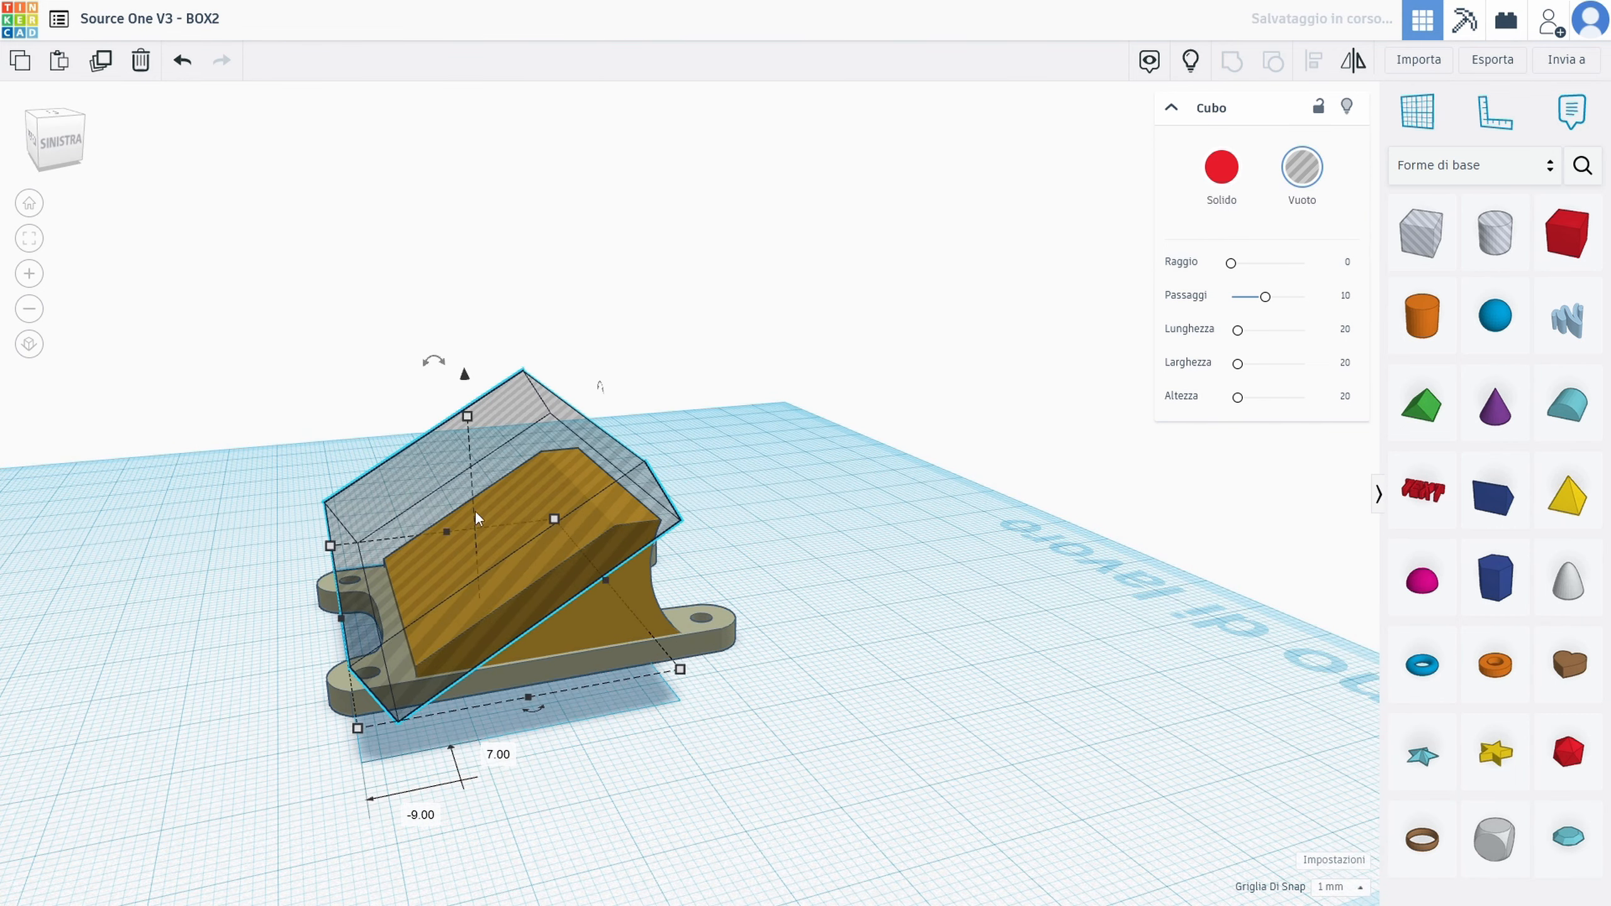
drag(465, 372, 472, 398)
drag(478, 549, 496, 544)
right_drag(494, 544, 400, 540)
Show the hidden pink box again and adjust the tilted hole block's height against its bottom wall
click(1189, 60)
right_drag(698, 482, 520, 444)
drag(541, 383, 536, 268)
right_drag(536, 267, 567, 416)
Place a second hole box beside the model and reshape it into a long, low, narrow bar
drag(1425, 250, 914, 600)
drag(931, 515, 937, 610)
drag(1003, 664, 888, 889)
right_drag(869, 571, 758, 599)
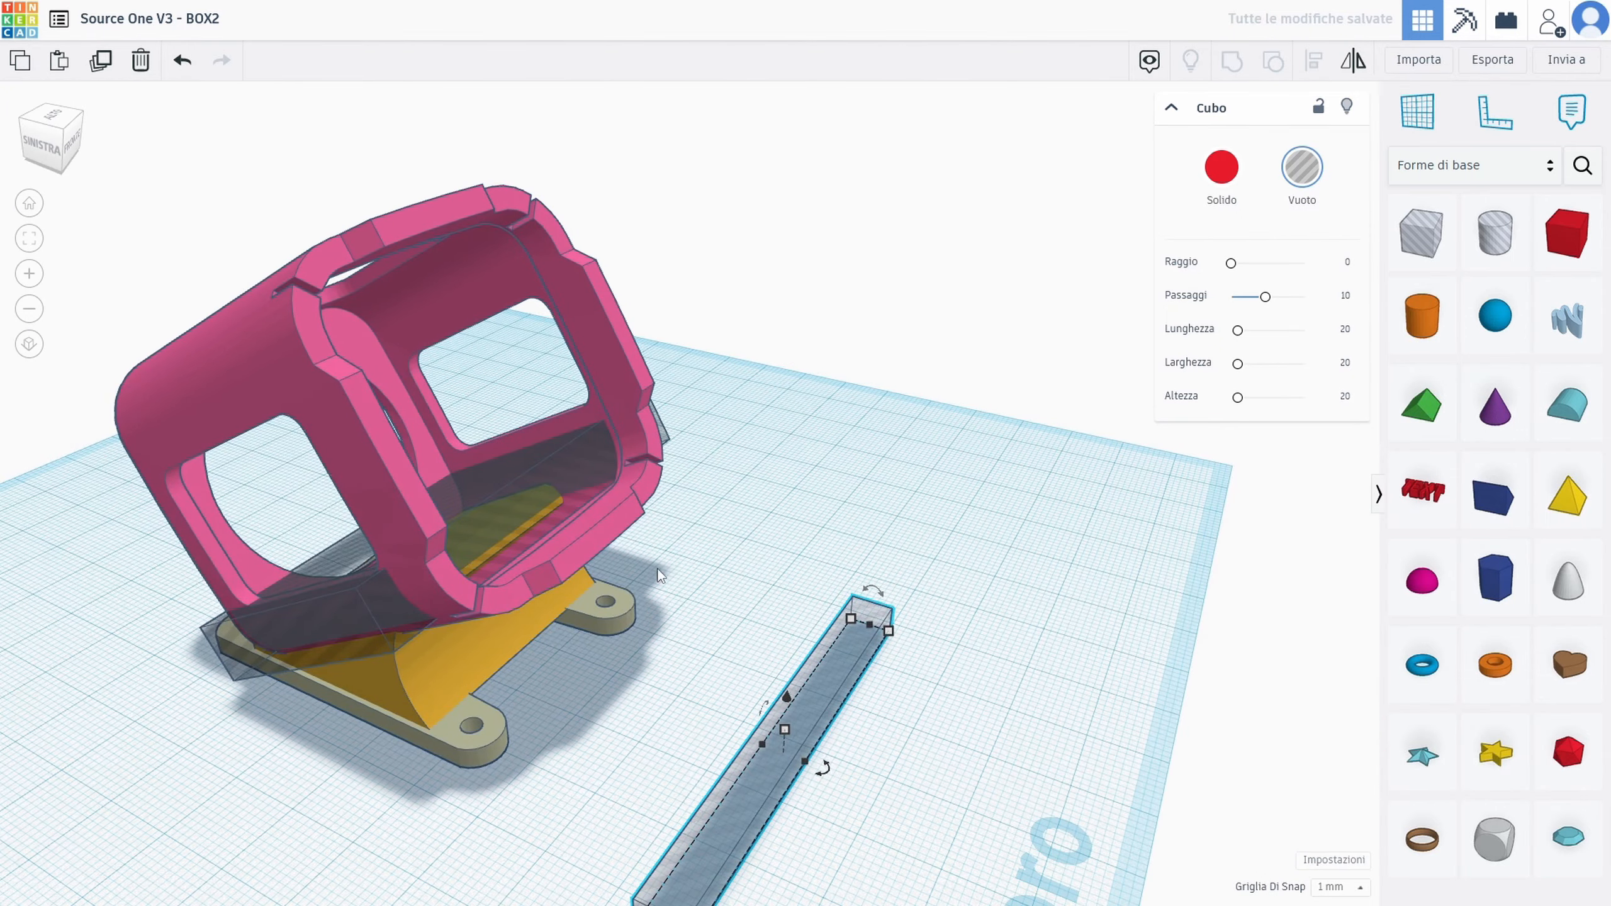
click(481, 653)
click(572, 543)
click(757, 514)
click(606, 540)
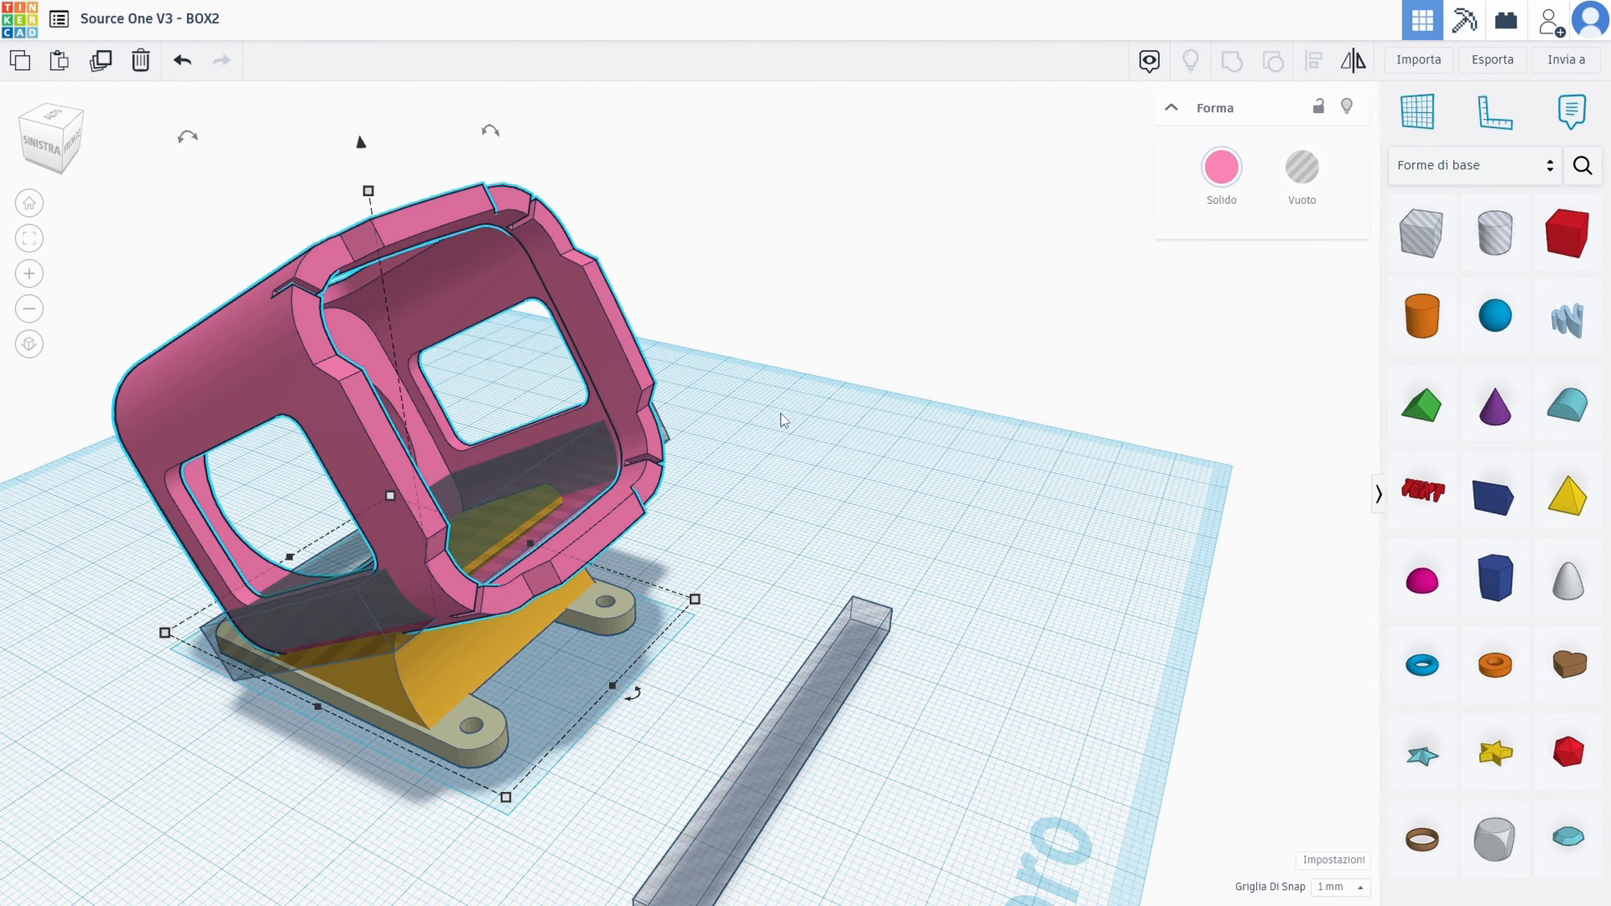
click(1348, 108)
click(623, 612)
click(1347, 106)
drag(738, 407, 460, 604)
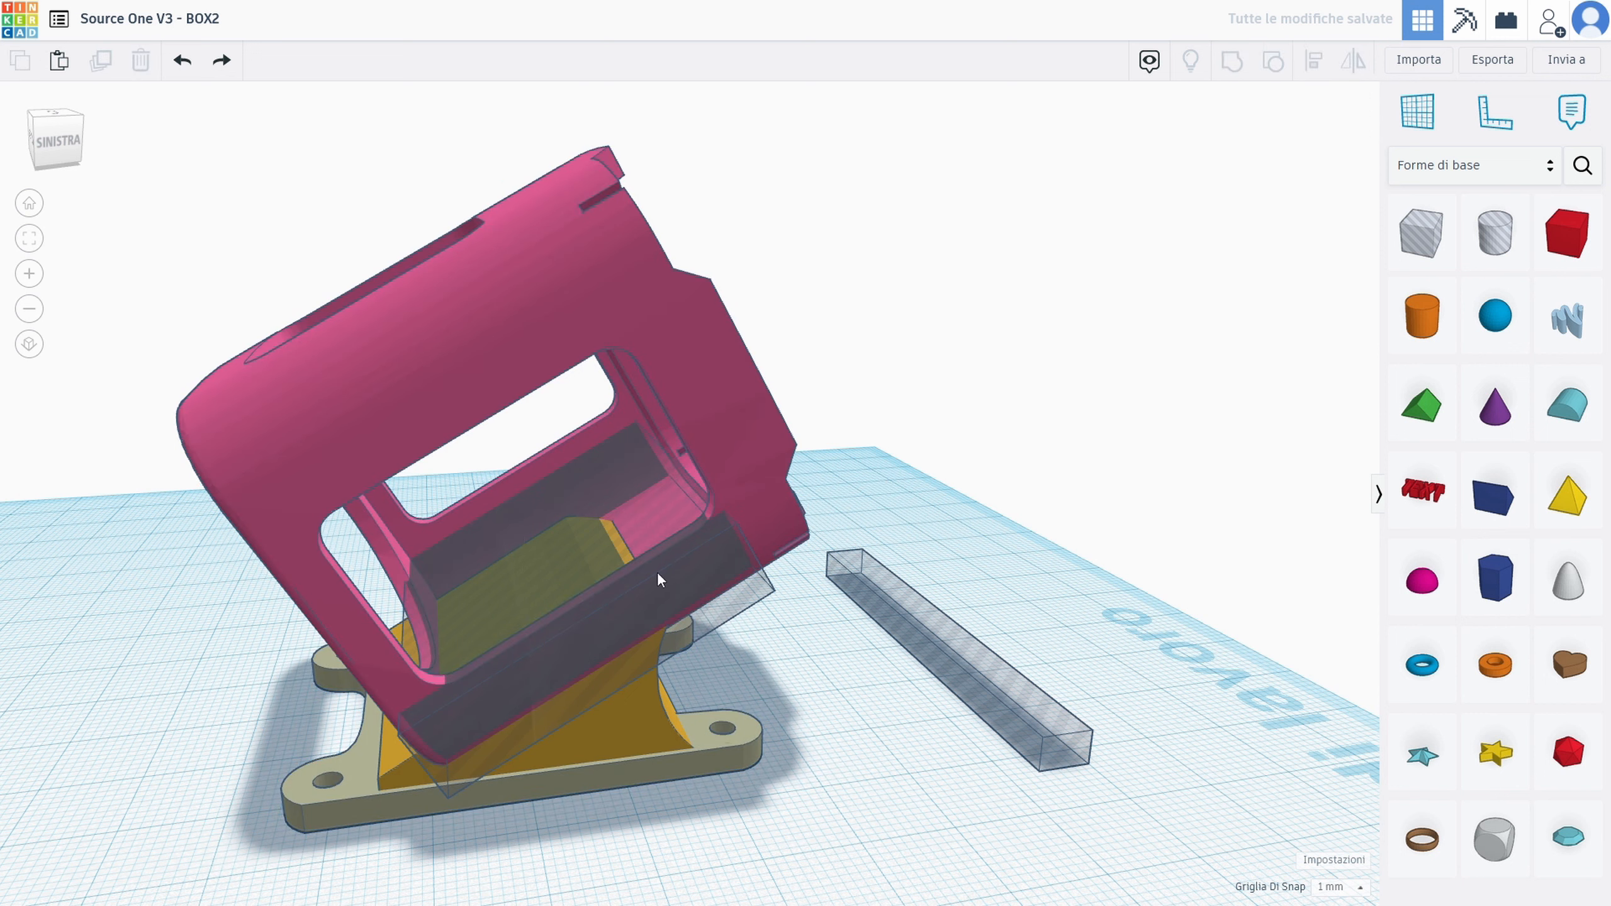
Adjust the tilted hole block slightly and group it with the wedge to cut off the wedge's top
click(562, 538)
drag(553, 429, 572, 430)
right_drag(577, 527, 706, 540)
scroll(543, 498, up, 5)
click(706, 540)
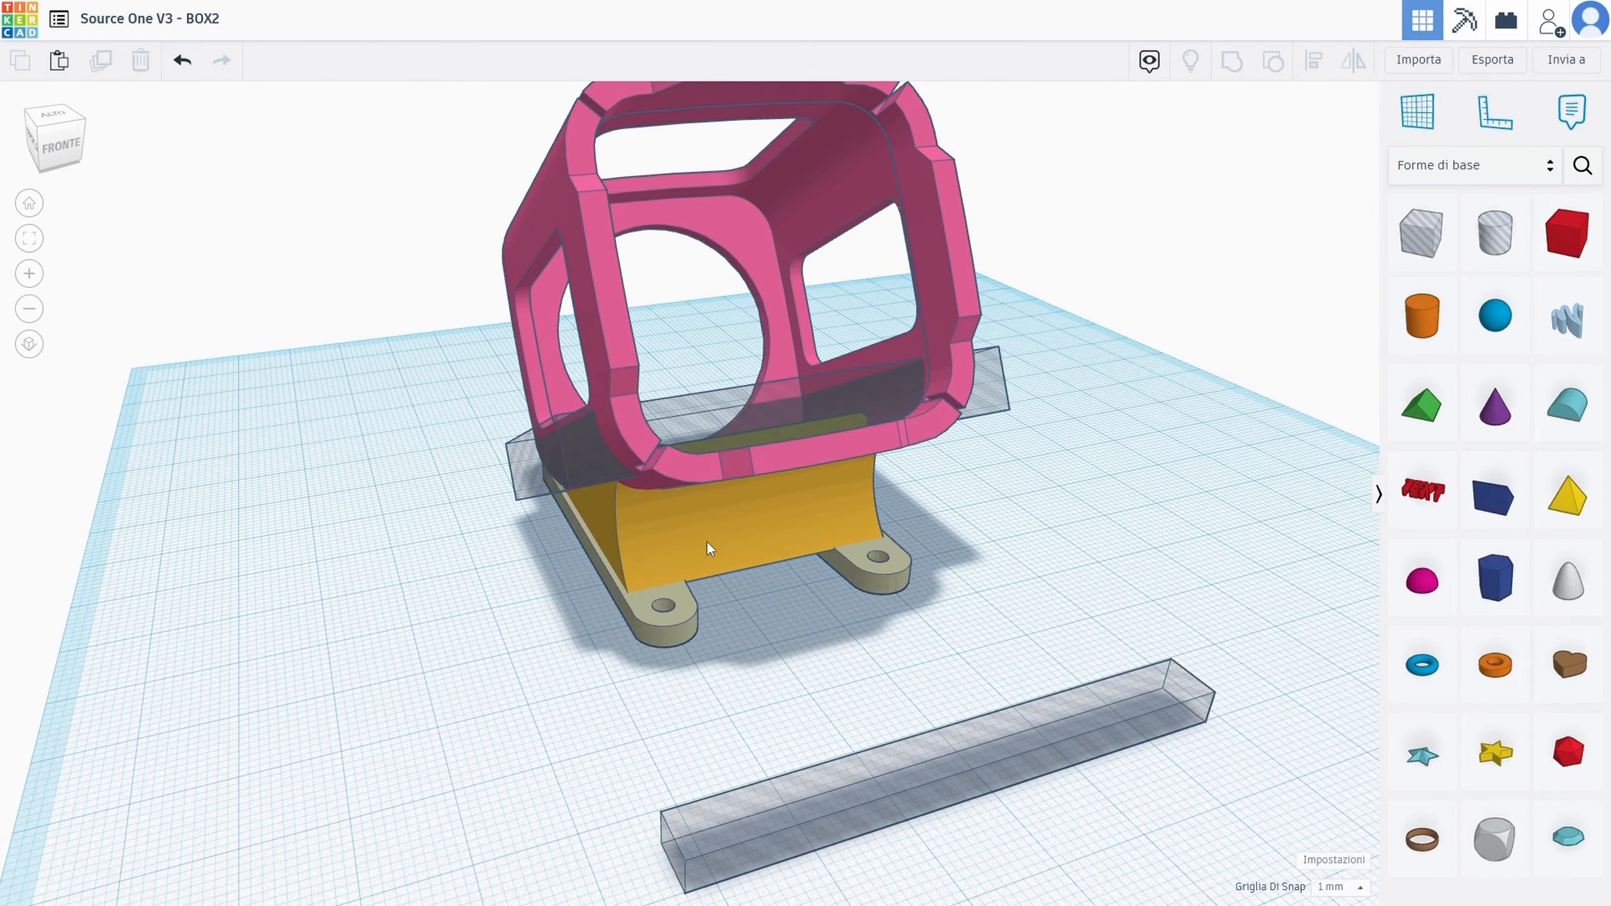
shift+click(797, 387)
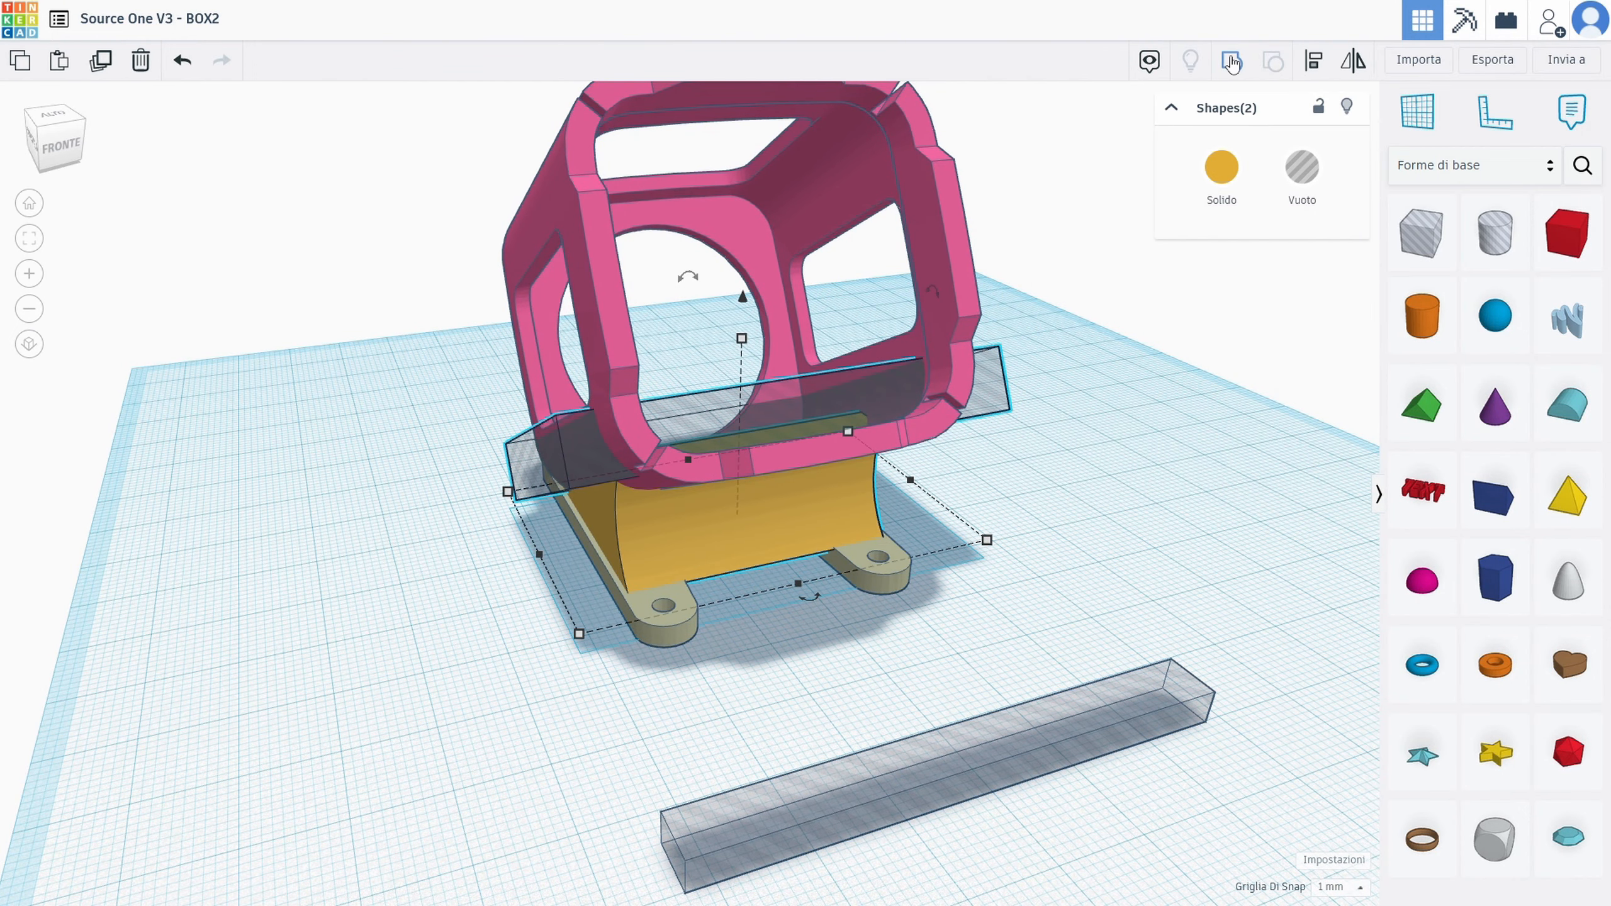
click(1231, 62)
Resize the remaining hole bar into a shorter block and bring it closer to the model
right_drag(1030, 316, 1045, 473)
click(992, 714)
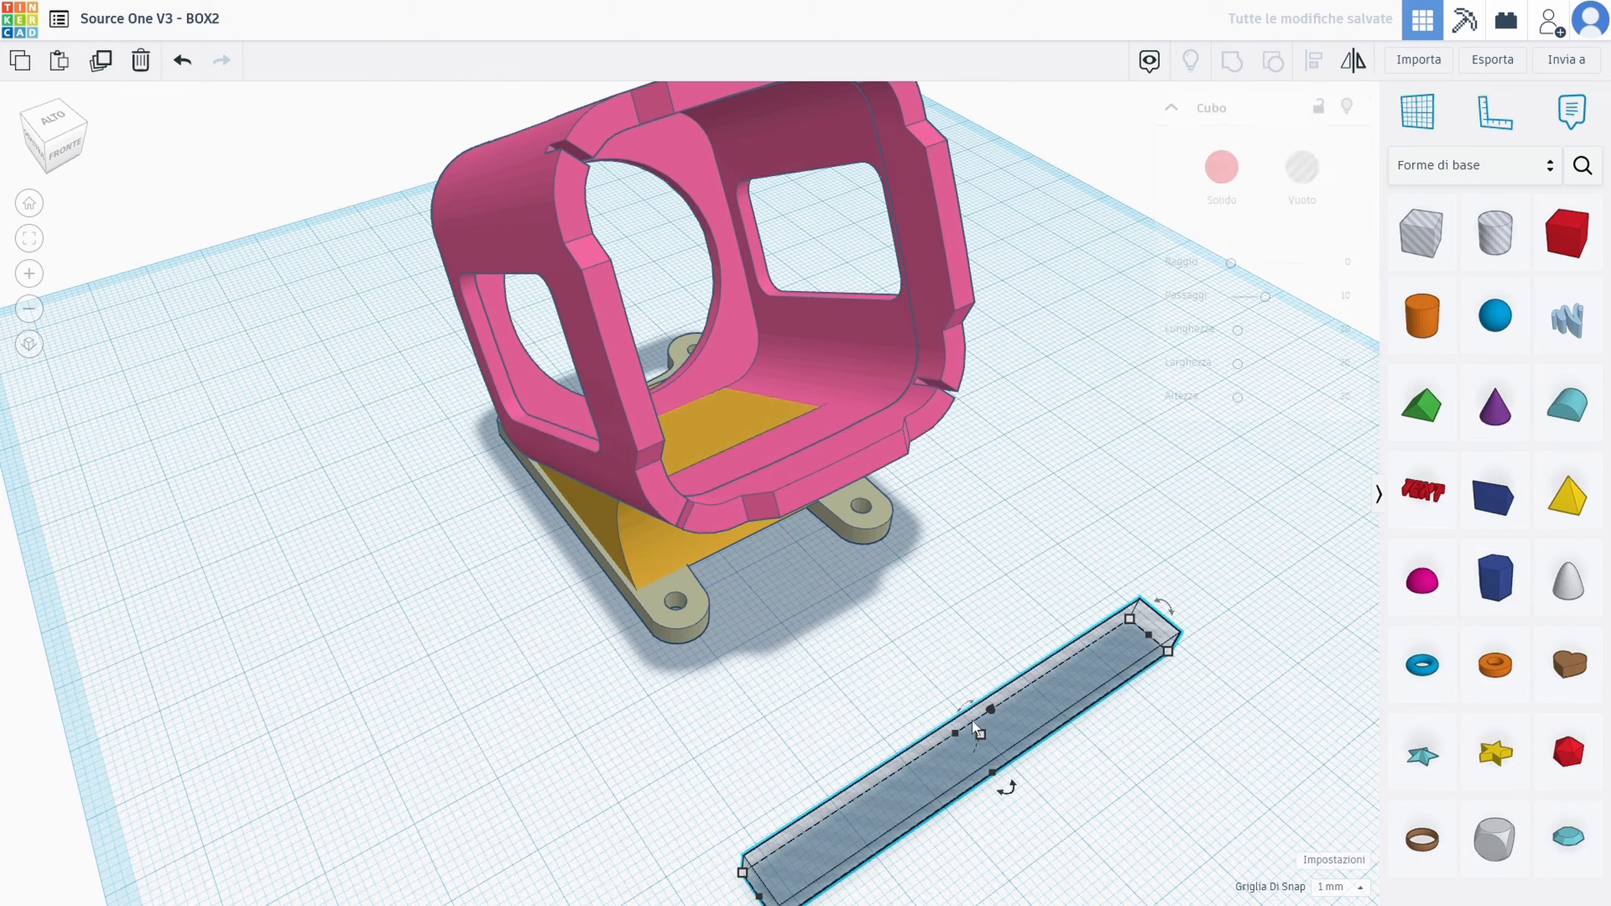
drag(748, 880, 849, 631)
right_drag(870, 635, 1001, 488)
drag(1001, 488, 949, 418)
Tilt the hole block to the pink box's slope, move it into the box and raise it to 15 mm
right_drag(949, 444, 928, 547)
drag(995, 457, 1023, 351)
drag(959, 491, 762, 368)
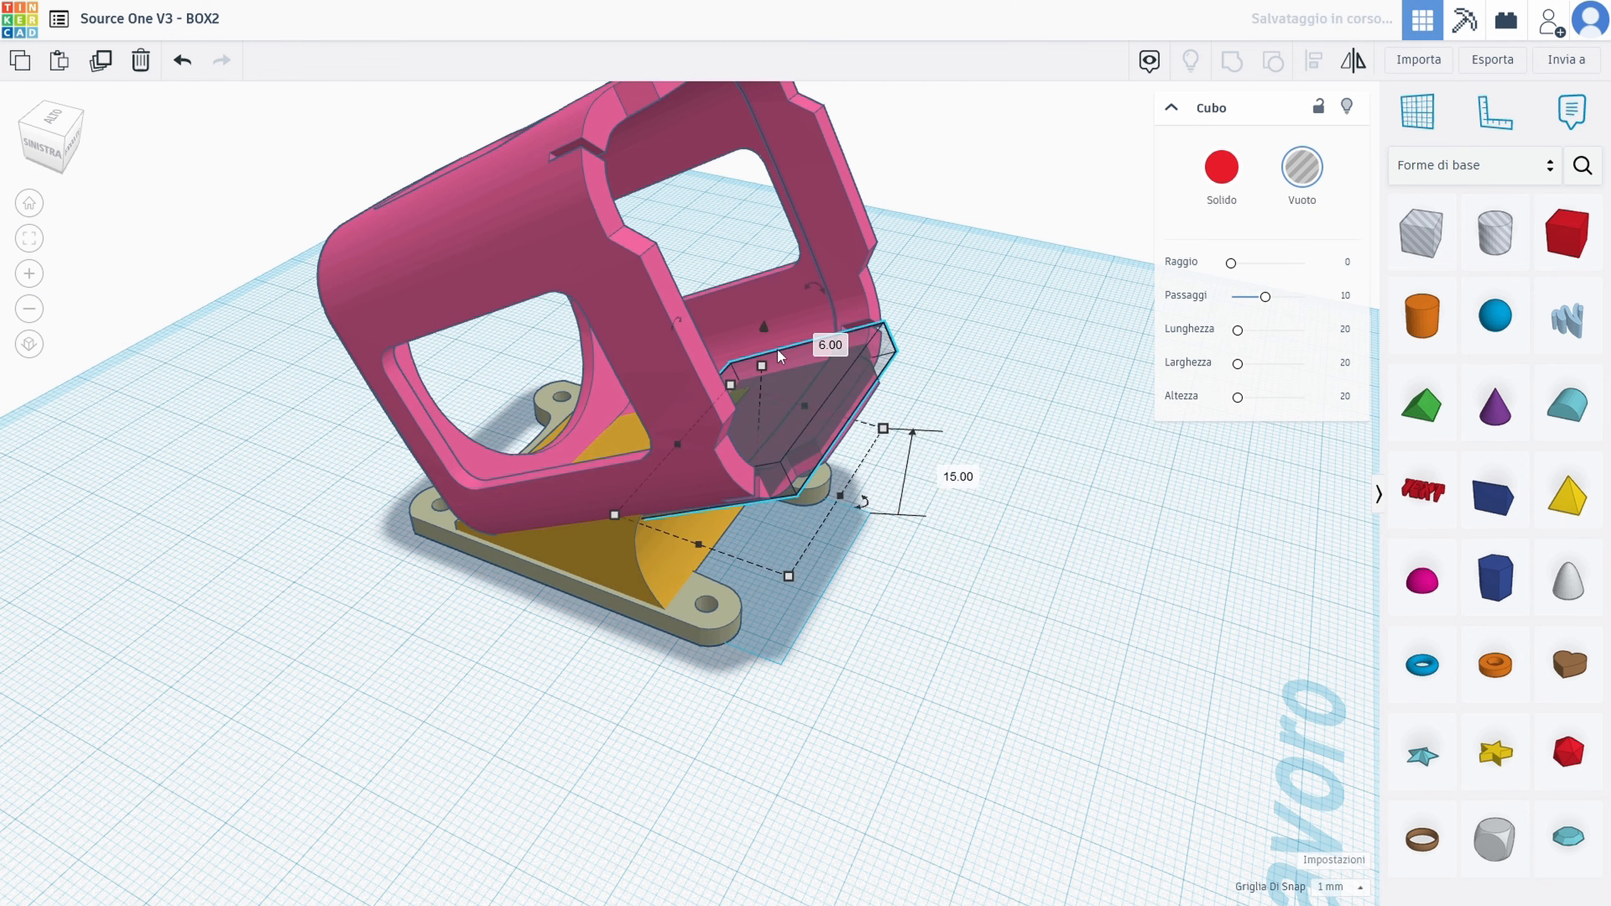
Move the tilted hole block along the inside floor of the pink box onto the wedge's exposed face
right_drag(776, 348, 672, 421)
drag(801, 457, 735, 406)
right_drag(672, 421, 729, 434)
scroll(717, 471, up, 2)
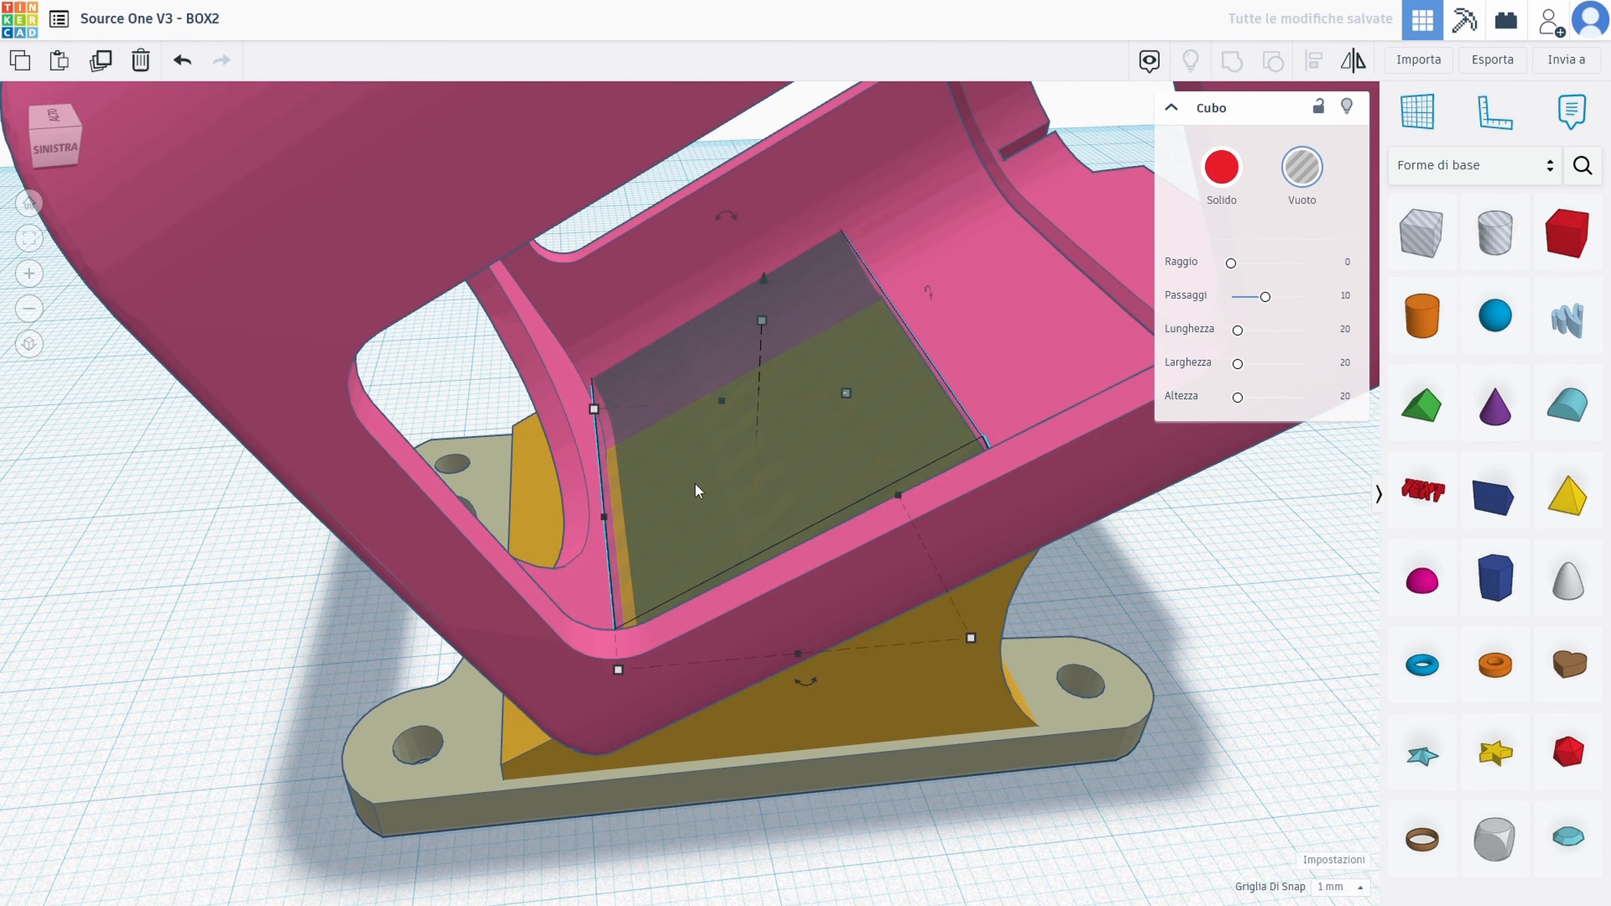
Resize the tilted hole block from its corners so it covers the wedge material protruding into the pink box
drag(592, 403, 574, 396)
right_drag(575, 396, 901, 431)
drag(476, 598, 536, 527)
right_drag(536, 527, 789, 320)
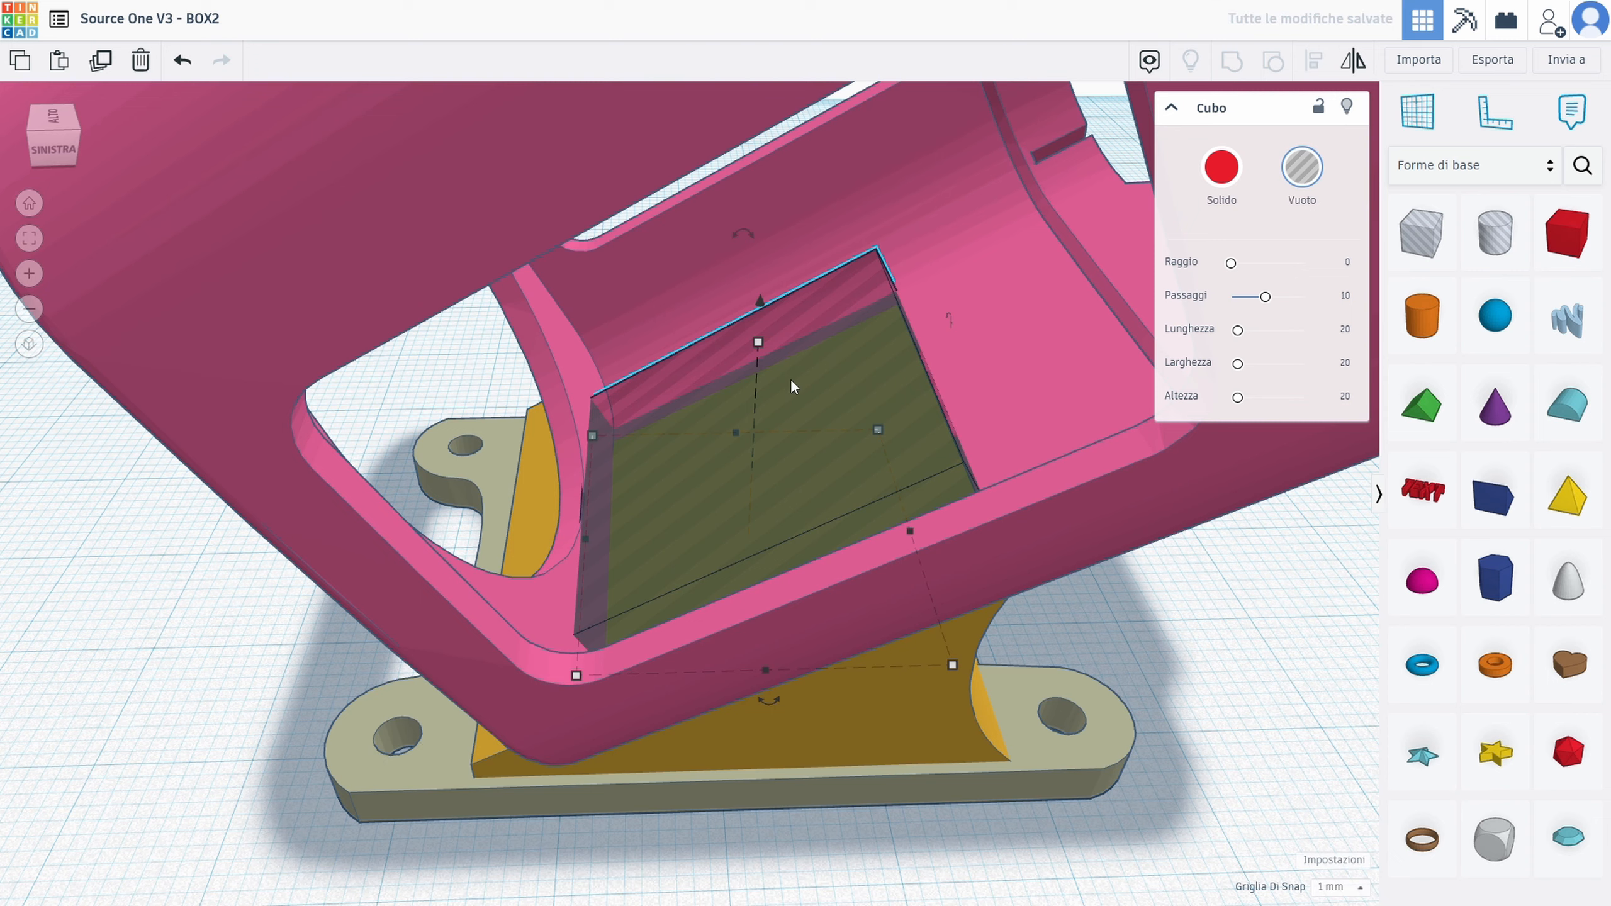
drag(953, 666, 966, 669)
mouse_move(965, 667)
right_down()
mouse_move(979, 619)
mouse_move(1100, 597)
mouse_move(959, 643)
right_up()
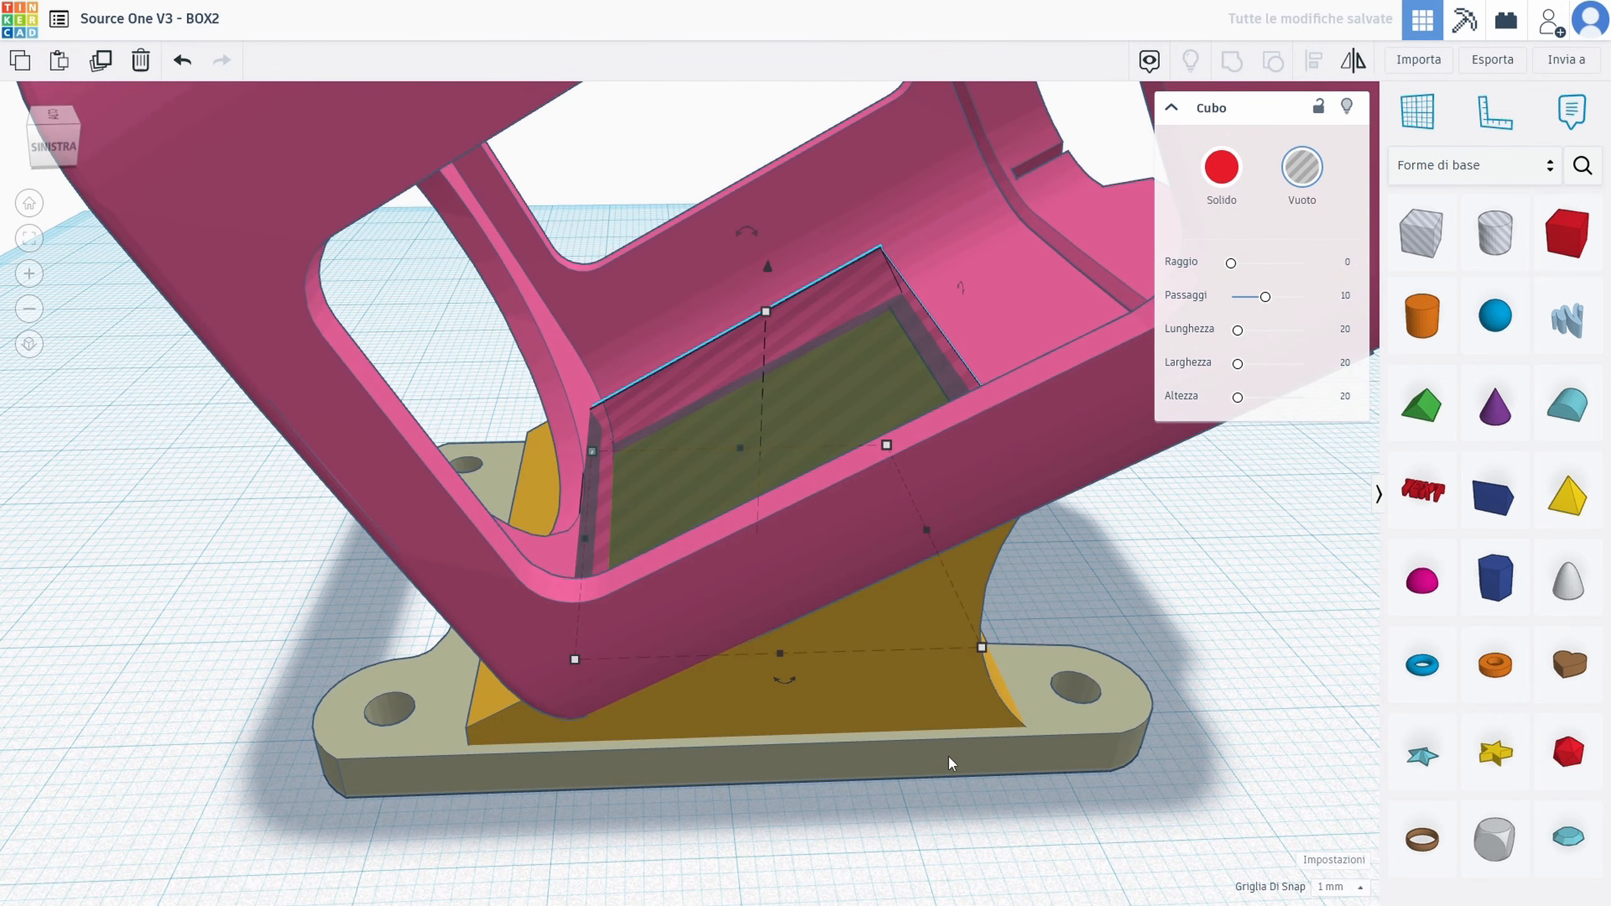
Group the wedge with the tilted hole block to cut away the wedge material inside the pink box
click(948, 778)
click(875, 604)
shift+click(856, 357)
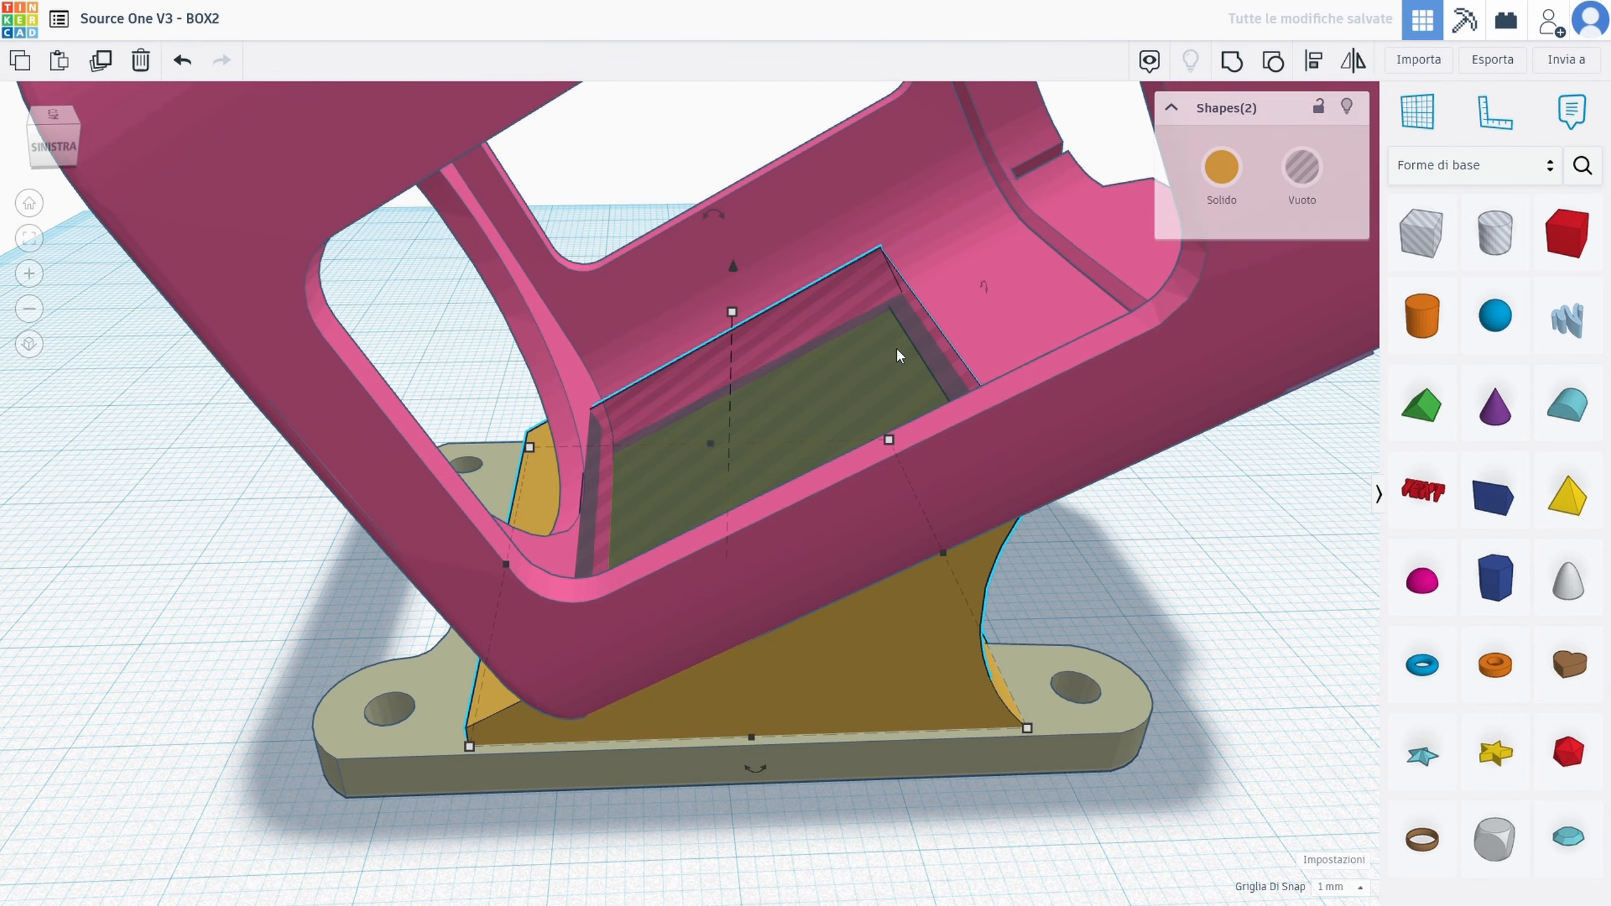
click(1244, 61)
right_drag(761, 444, 482, 382)
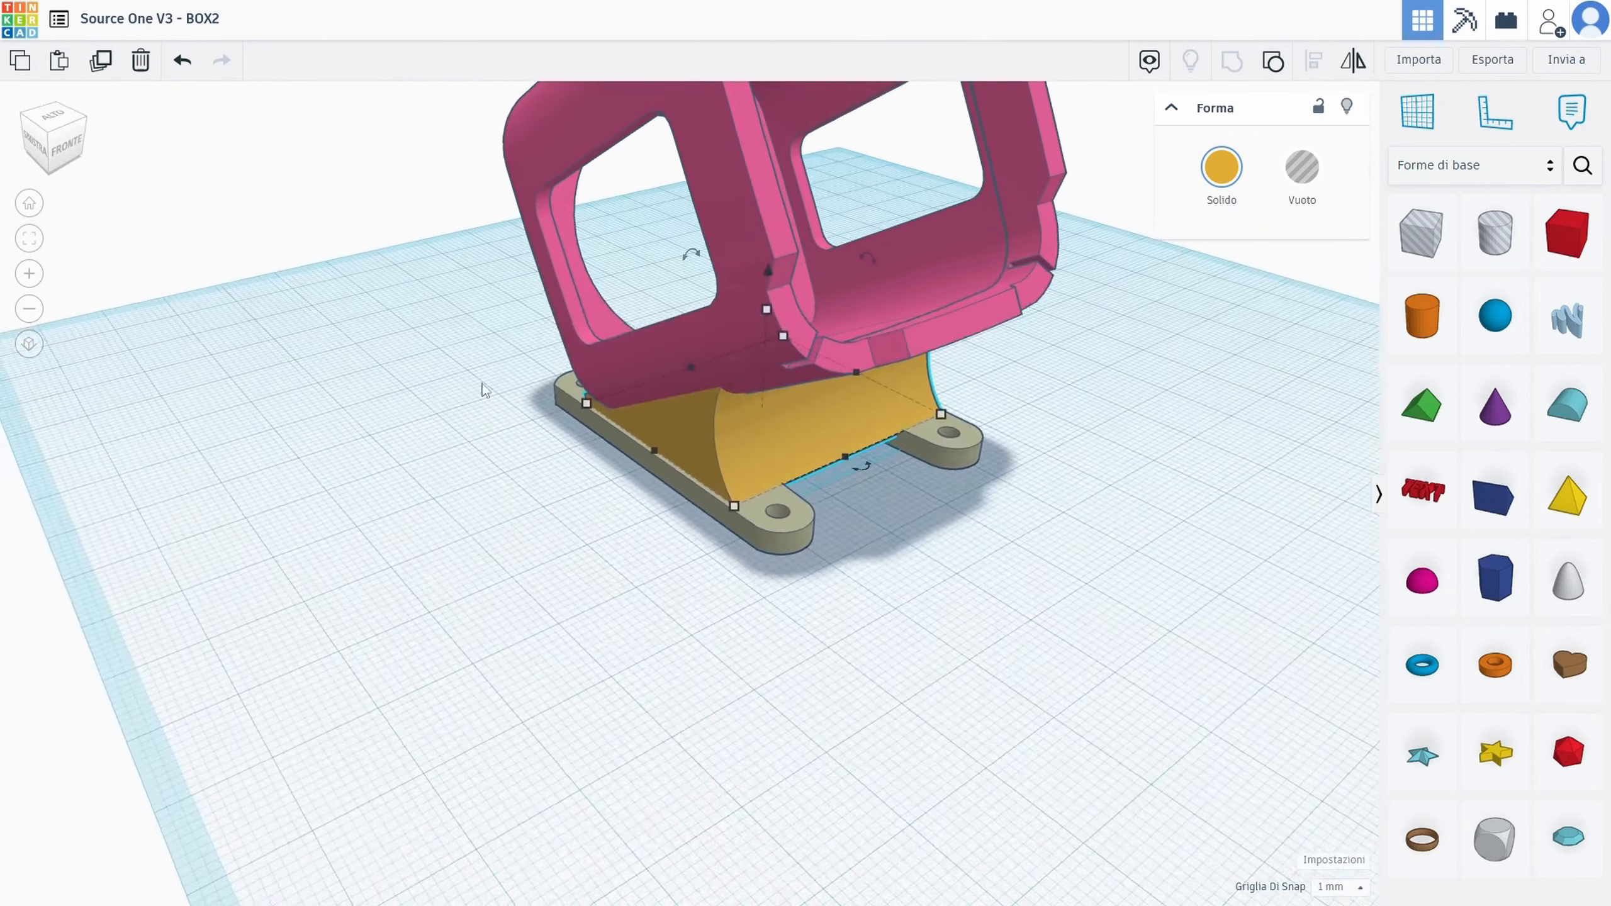